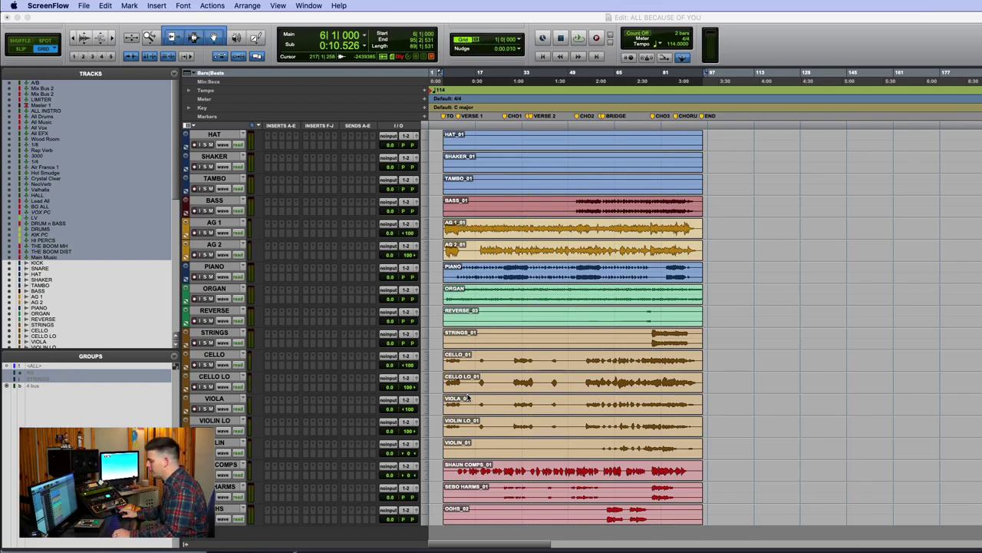
# Switch to SoundFlow to view the A/B button on the Pro Tools 1 deck, and return to Pro Tools
pyautogui.moveTo(585, 550)
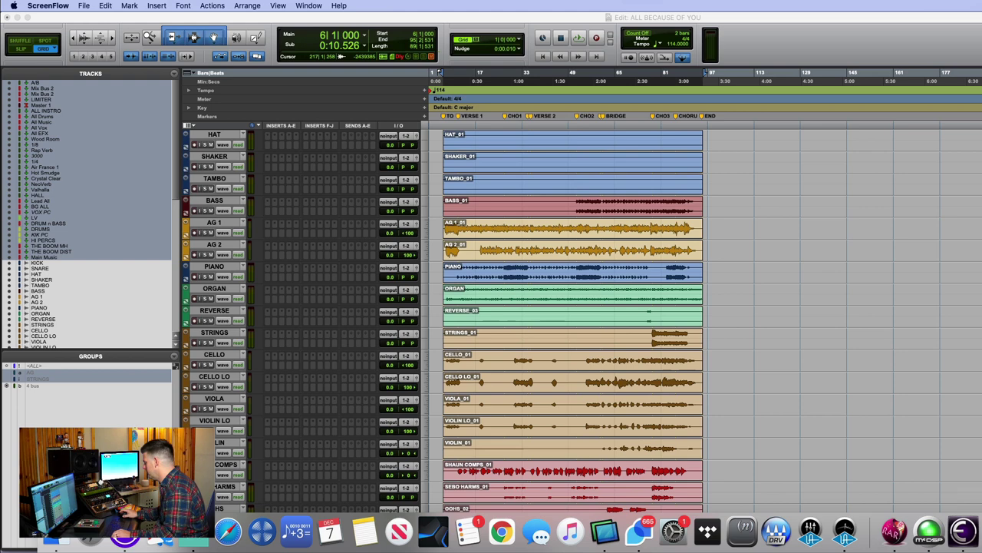
pyautogui.press('super+Tab')
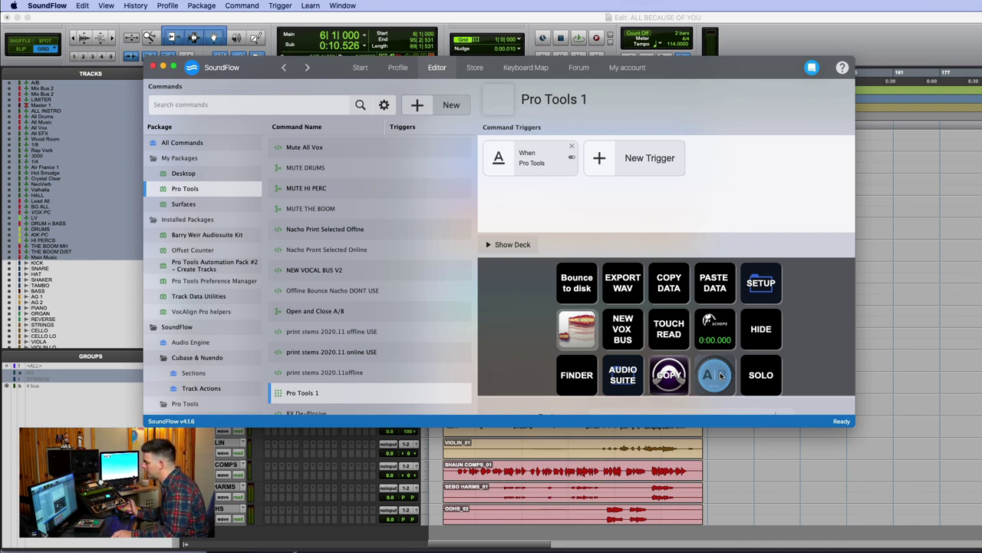
pyautogui.click(873, 31)
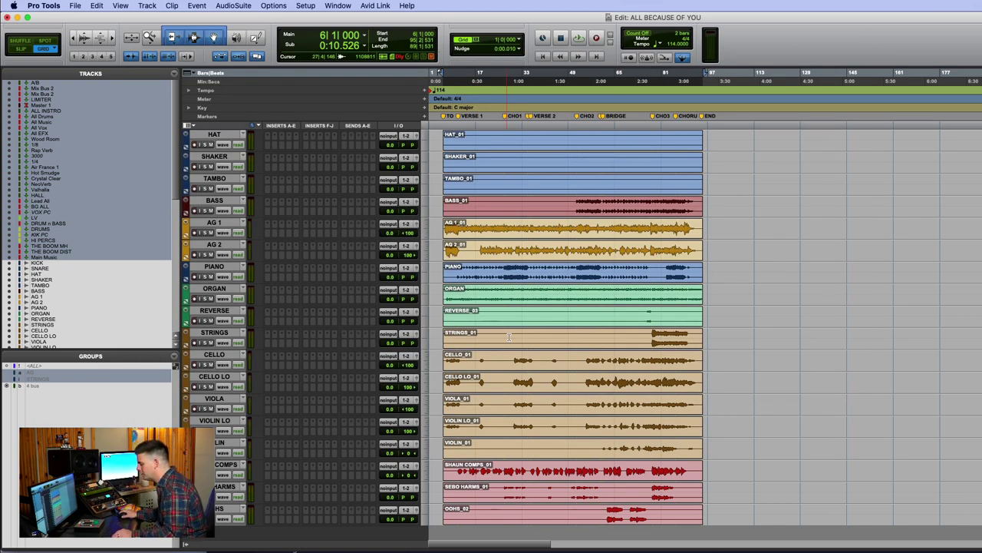
# Open the A/B track's Metric AB plug-in with the SoundFlow shortcut, move its window to the middle of the session, and close it
pyautogui.scroll(3, 530, 330)
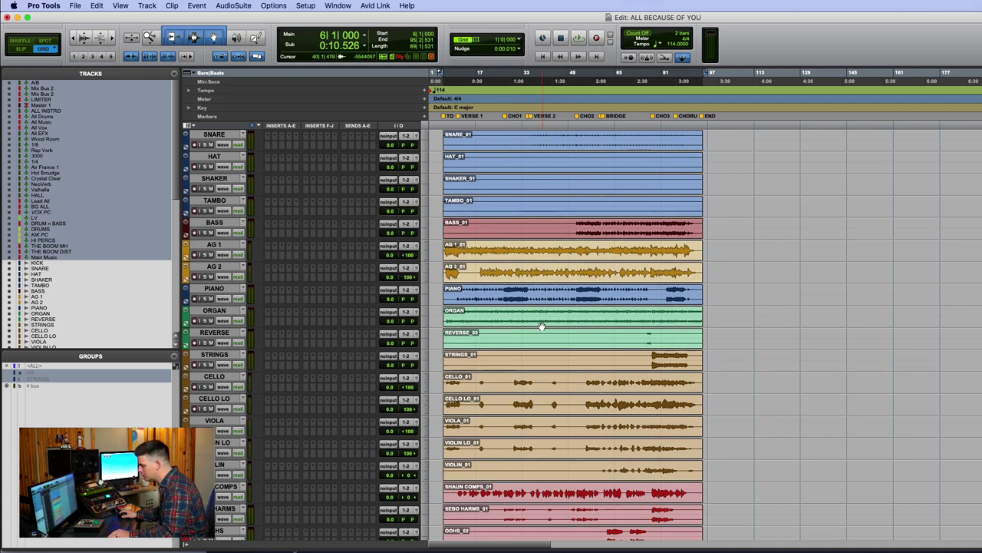
pyautogui.press('ctrl+alt+super+w')
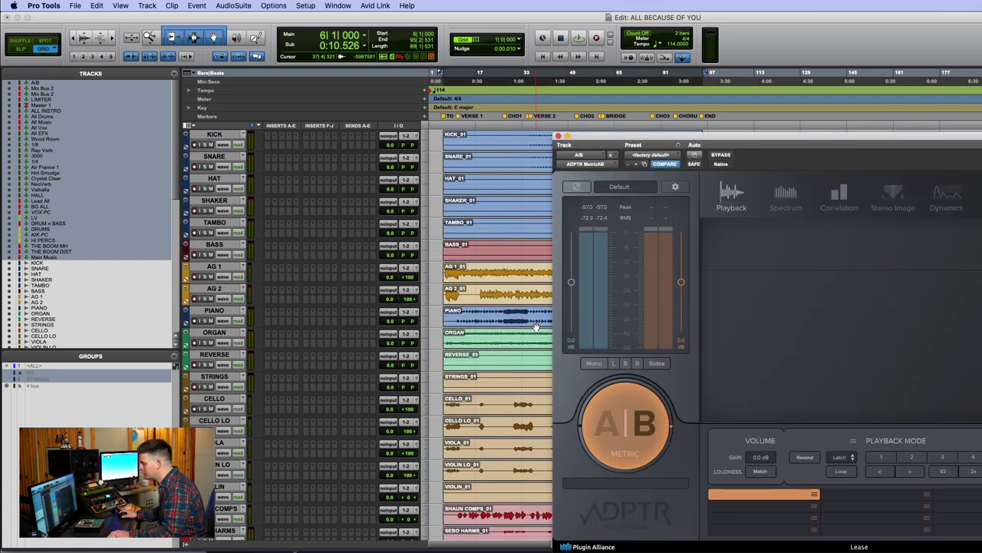
pyautogui.moveTo(776, 142); pyautogui.dragTo(462, 88)
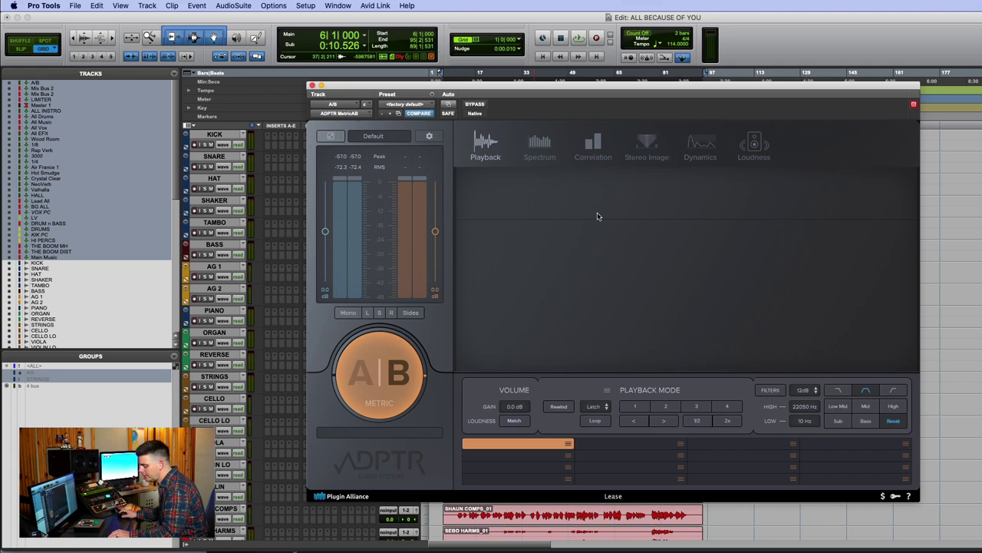
pyautogui.press('super+w')
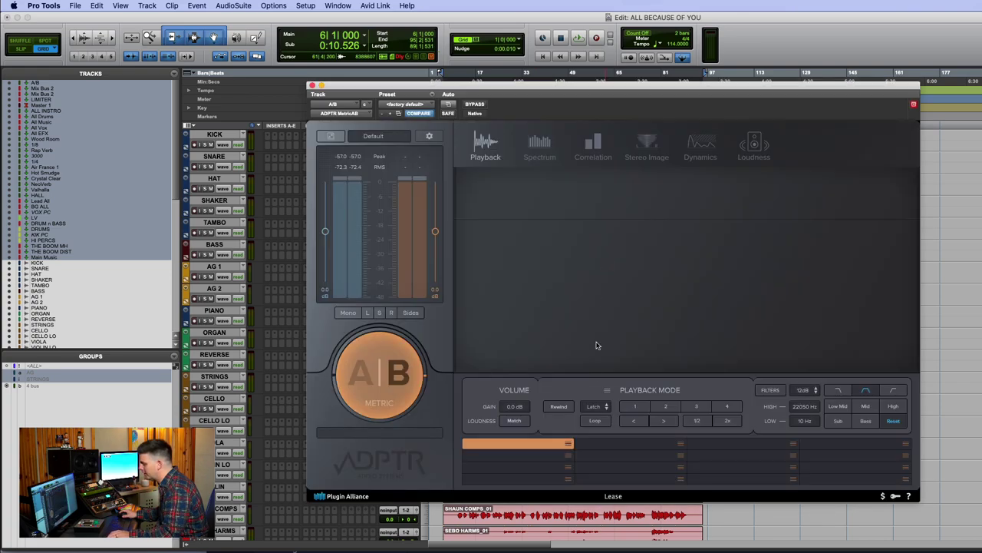
# Find the LIMITER track among the mix buses and inspect its ADAPT AB send, closing the send window again
pyautogui.scroll(5, 266, 297)
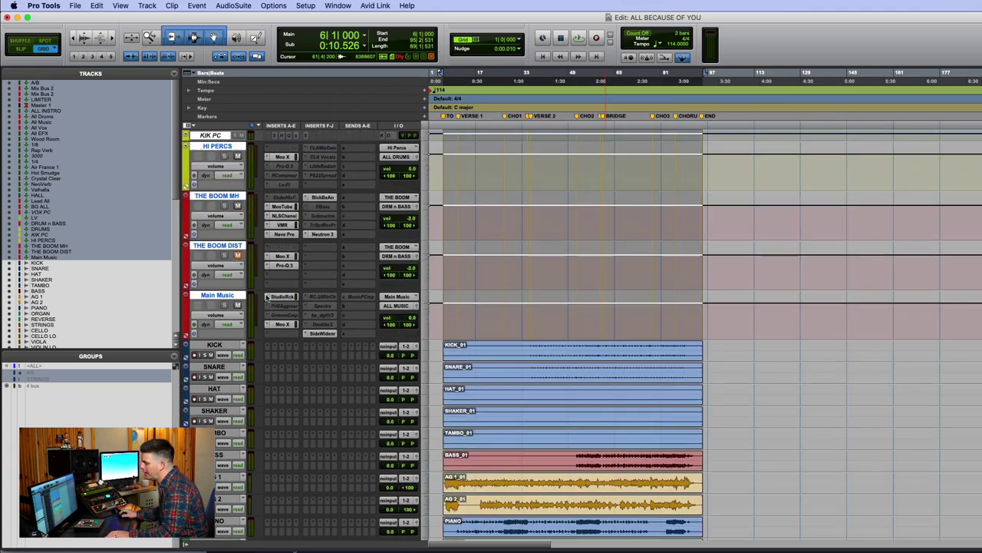
pyautogui.scroll(10, 267, 297)
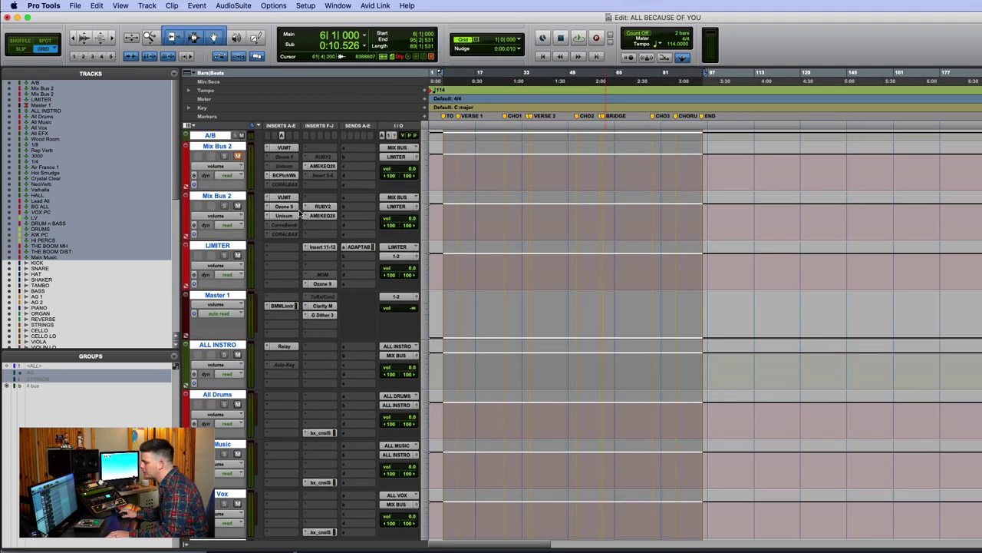
pyautogui.click(366, 247)
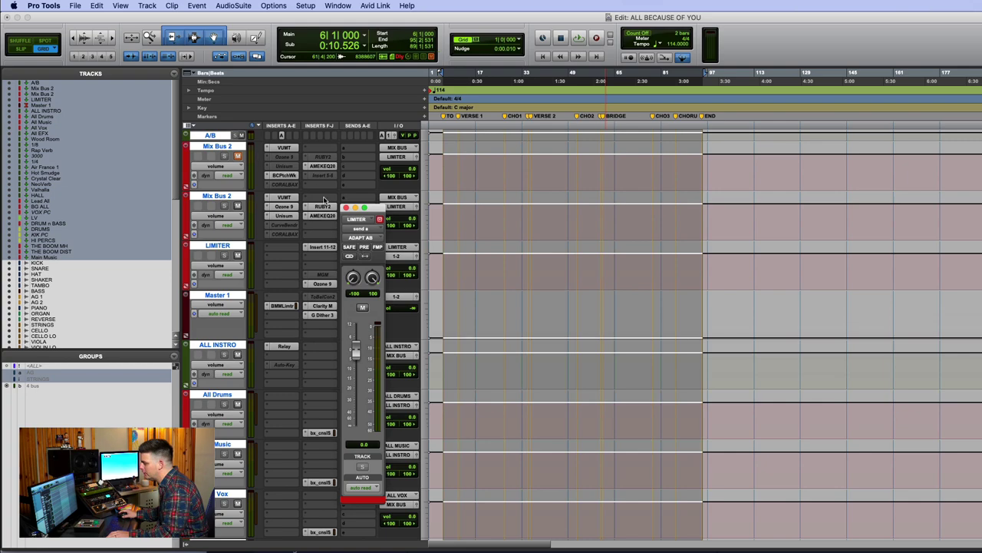
pyautogui.click(346, 208)
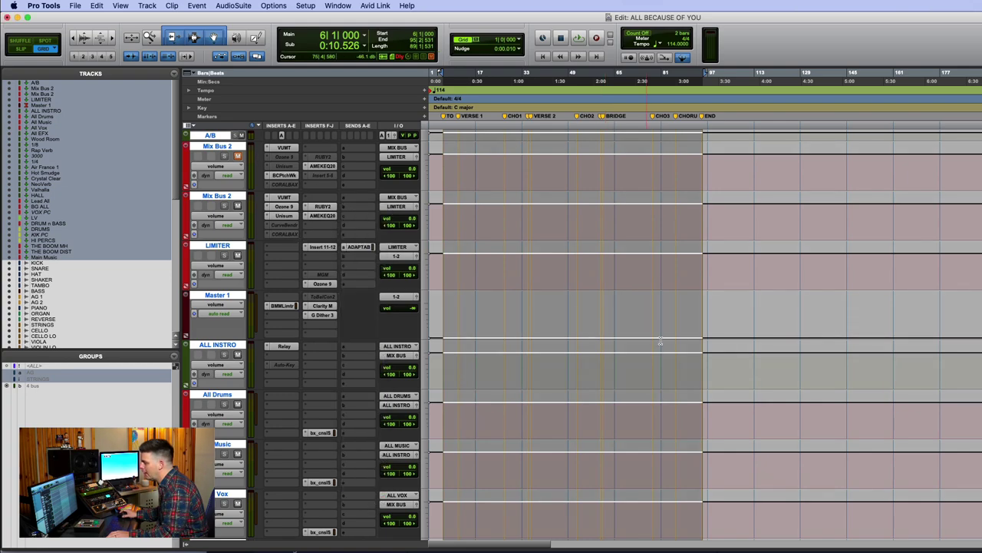
# Reopen the A/B track's Metric AB plug-in, toggle loudness Match on and off, and close the plug-in
pyautogui.scroll(-15, 660, 342)
pyautogui.press('ctrl+alt+super+w')
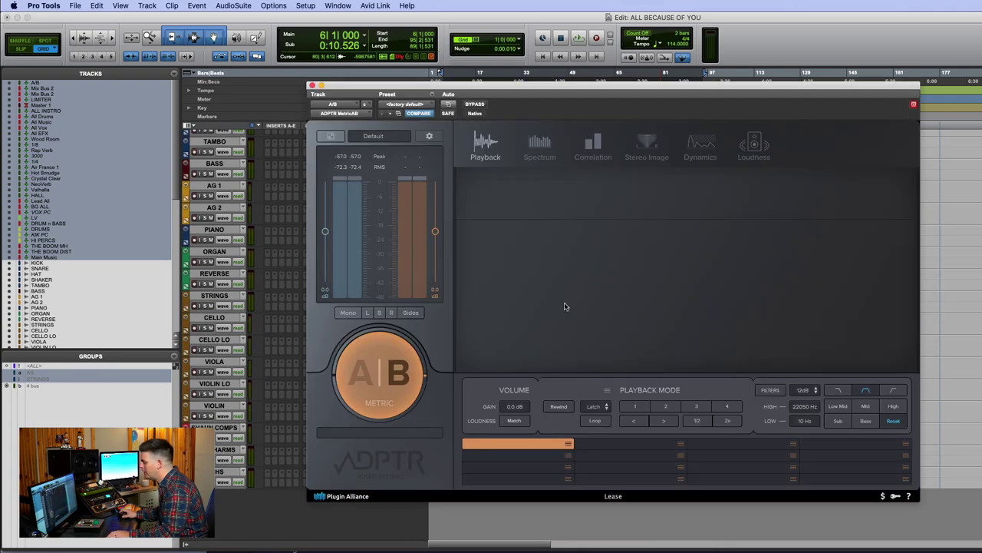
pyautogui.click(515, 422)
pyautogui.click(515, 422)
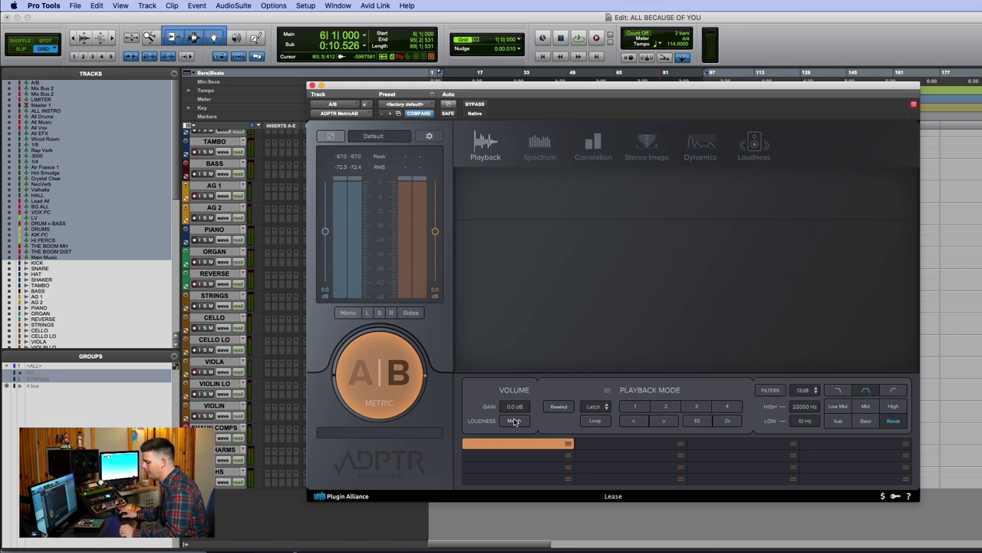
pyautogui.press('super+w')
# Select bars 15 to 22 on CELLO and CELLO LO, and turn on loudness Match in the Metric AB plug-in
pyautogui.moveTo(469, 323); pyautogui.dragTo(488, 354)
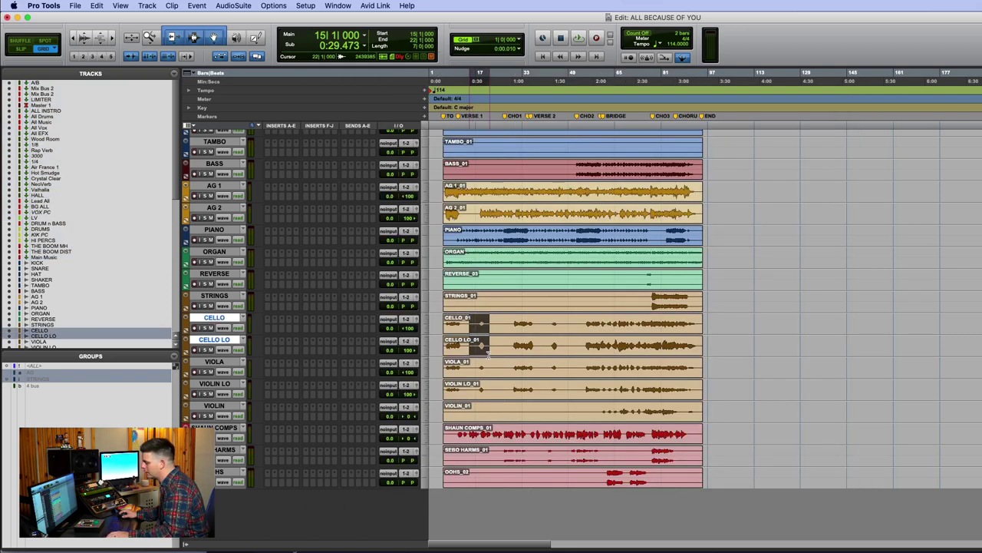
pyautogui.press('ctrl+alt+super+w')
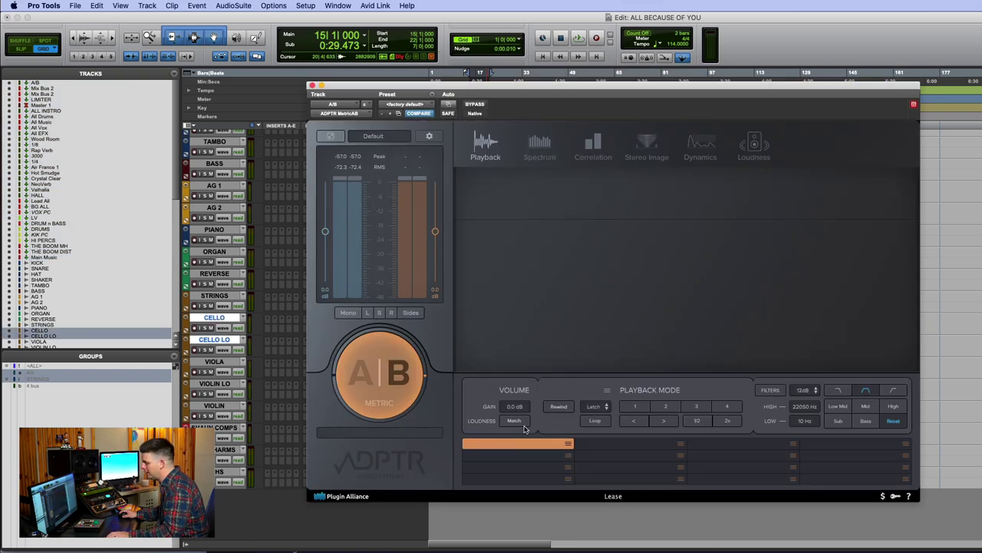
pyautogui.click(516, 426)
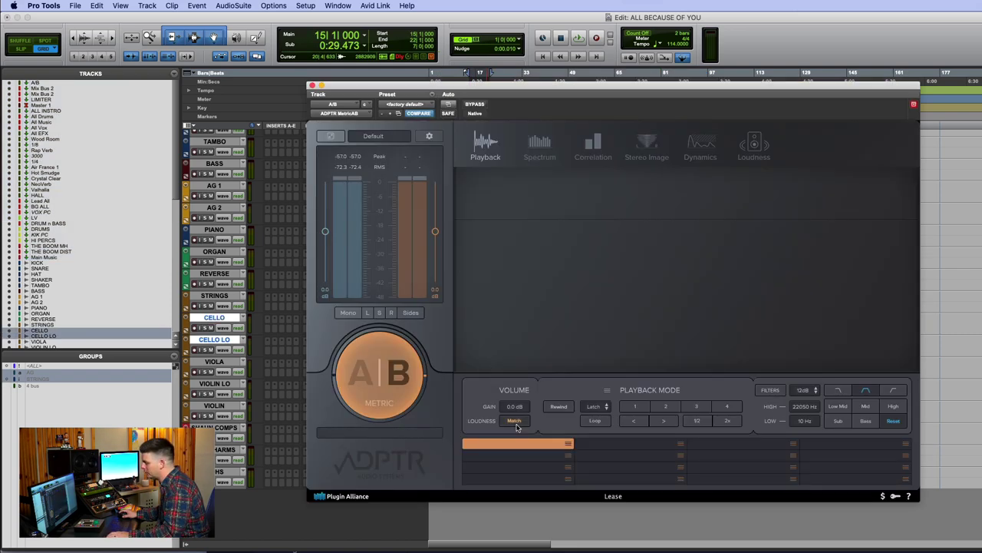
pyautogui.click(605, 447)
pyautogui.click(702, 445)
pyautogui.click(718, 459)
pyautogui.press('ctrl+alt+super+w')
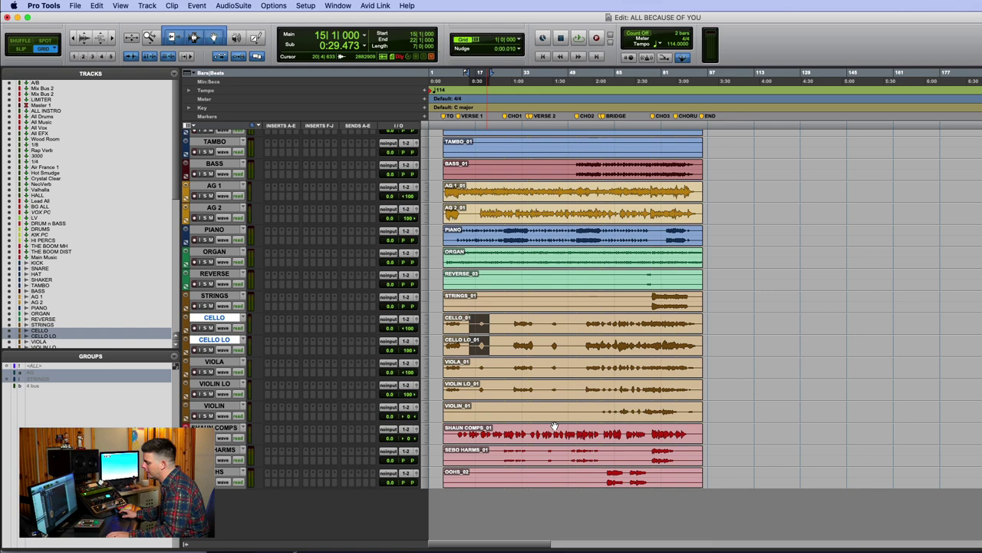
# Show and hide the A/B track's plug-in window repeatedly with the SoundFlow shortcut
pyautogui.press('ctrl+alt+super+w')
pyautogui.press('ctrl+alt+super+w')
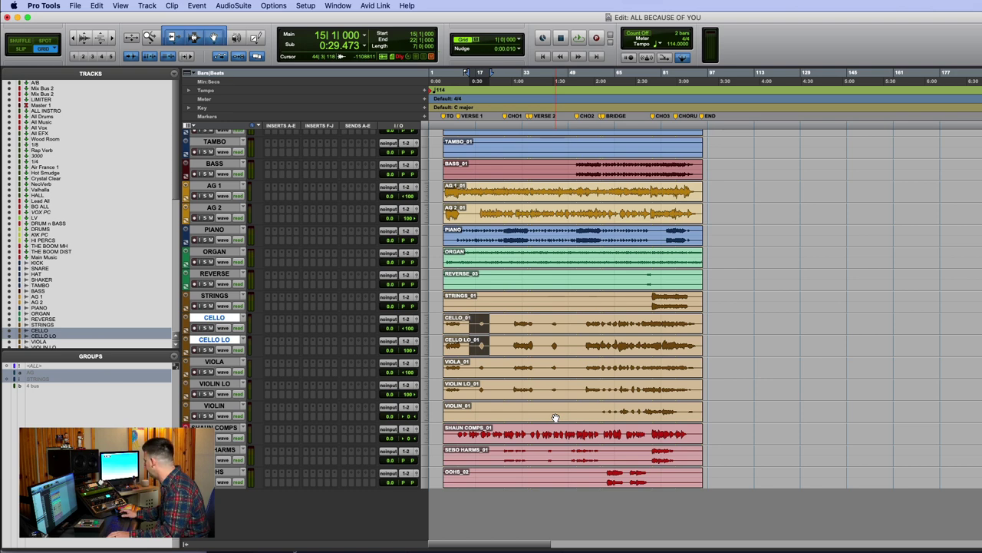
pyautogui.press('ctrl+alt+super+w')
pyautogui.press('ctrl+alt+super+w')
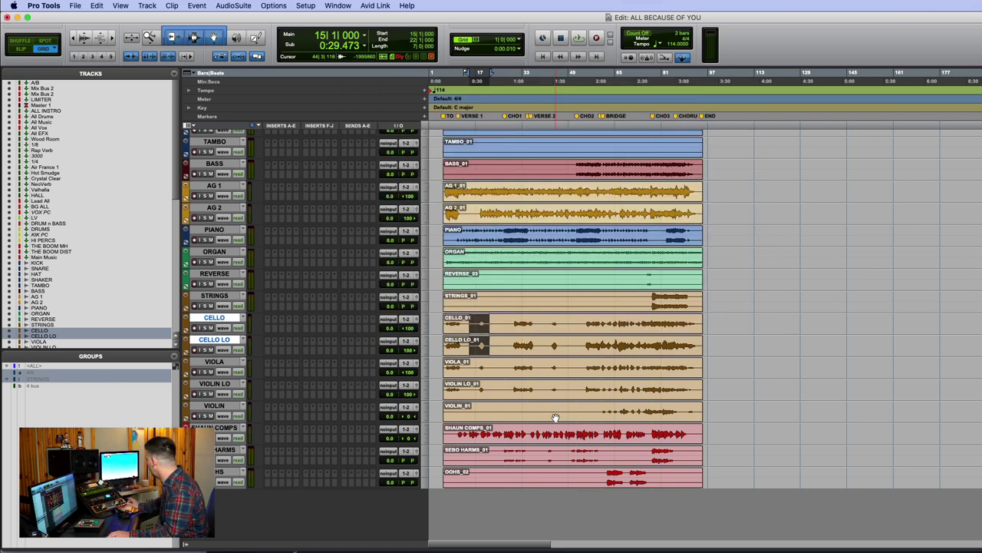
pyautogui.press('ctrl+alt+super+w')
pyautogui.press('ctrl+alt+super+w')
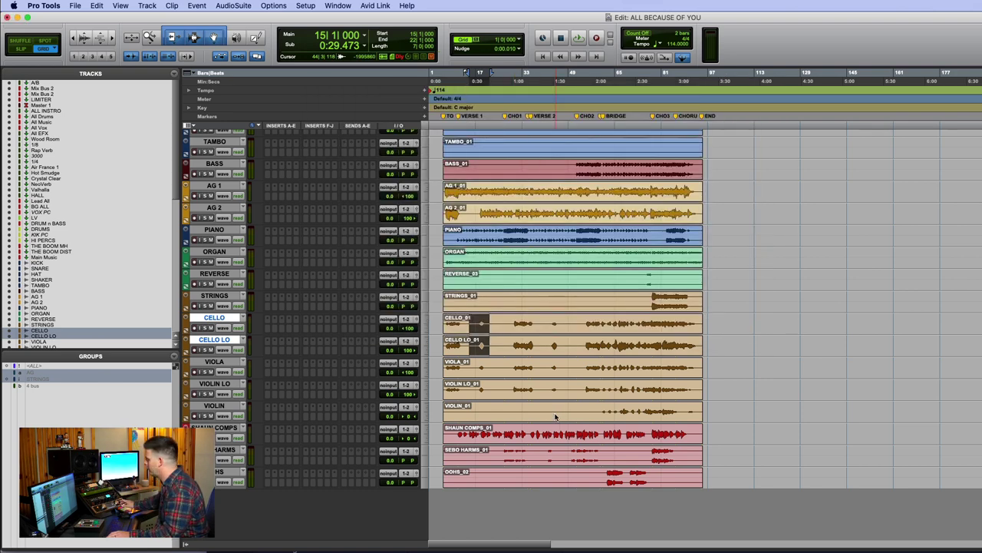
pyautogui.press('ctrl+alt+super+w')
pyautogui.press('ctrl+alt+super+w')
pyautogui.press('ctrl+alt+super+w')
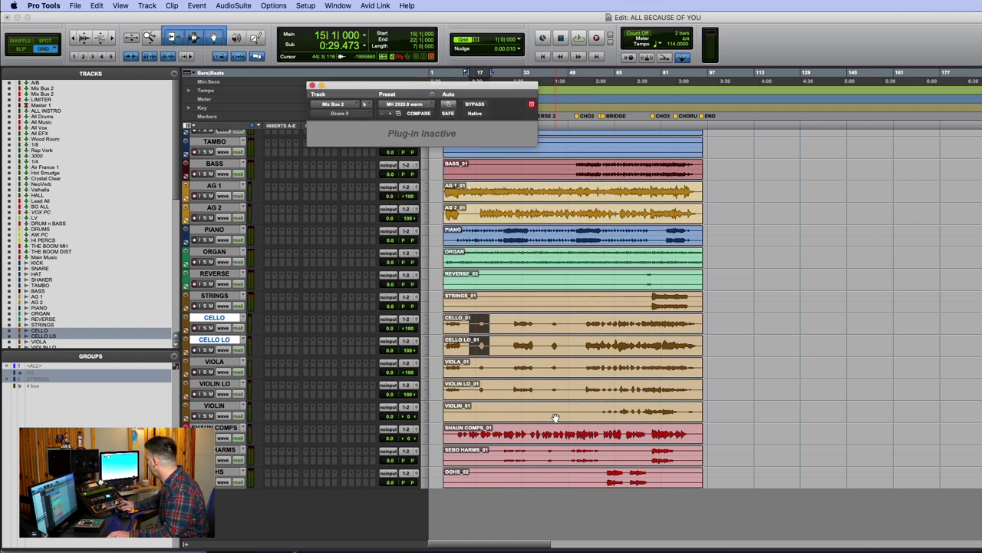
pyautogui.press('ctrl+alt+super+w')
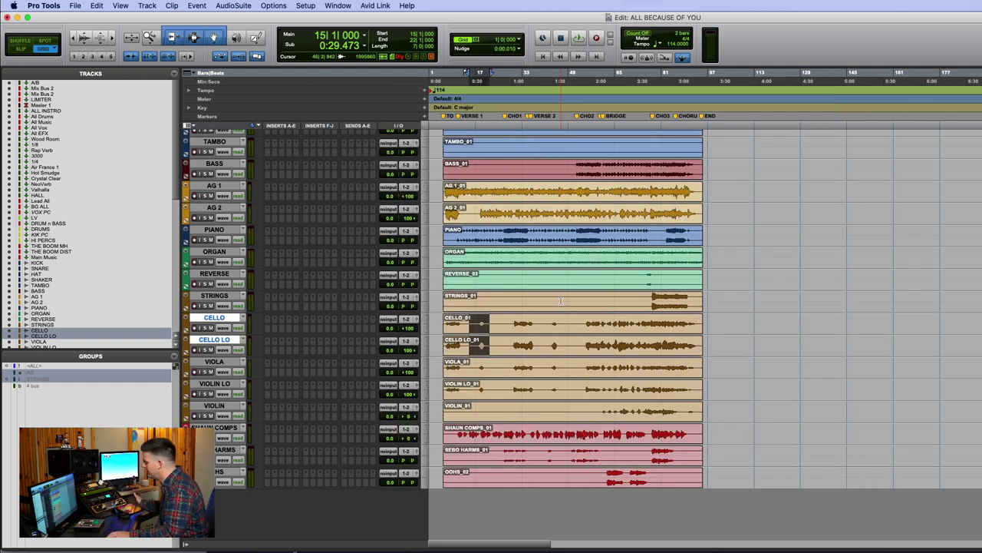
# Switch to SoundFlow, search the commands for "a/b", review the Open and Close A/B macro, and return to Pro Tools
pyautogui.moveTo(604, 541)
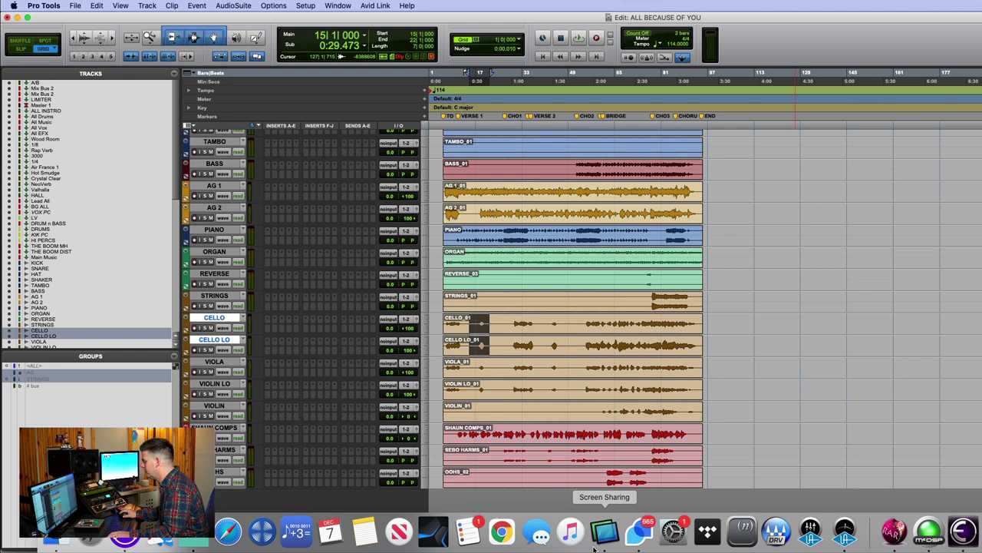
pyautogui.click(978, 535)
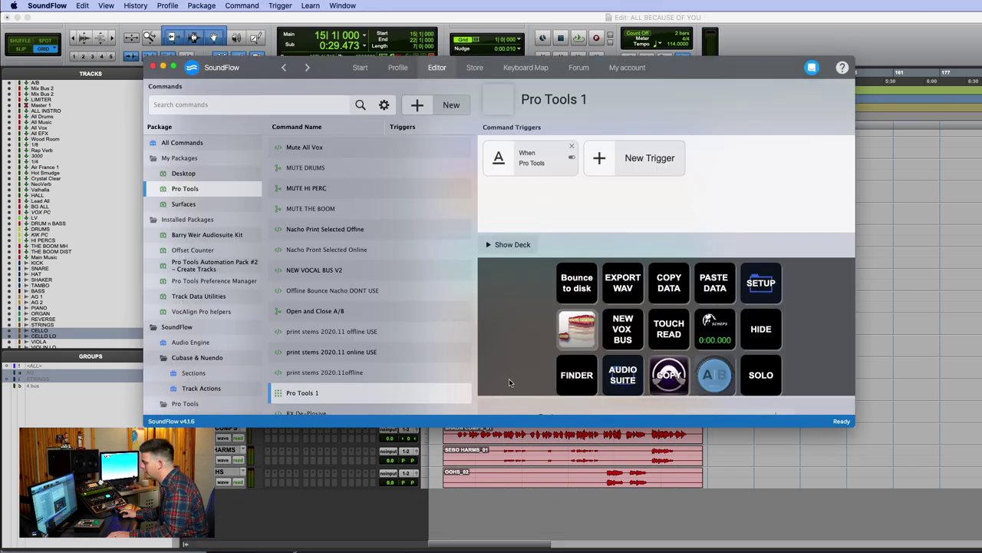
pyautogui.click(300, 103)
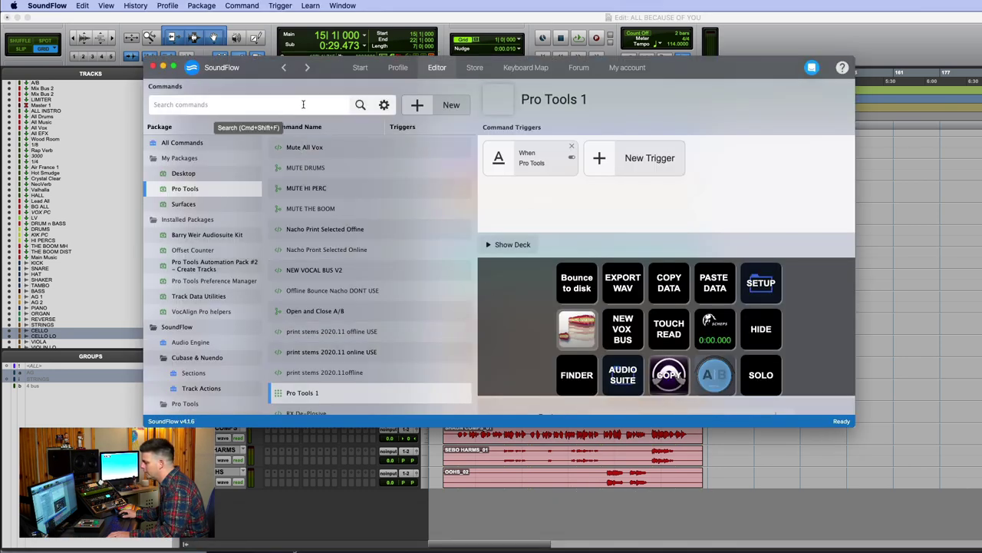
pyautogui.write('a/b')
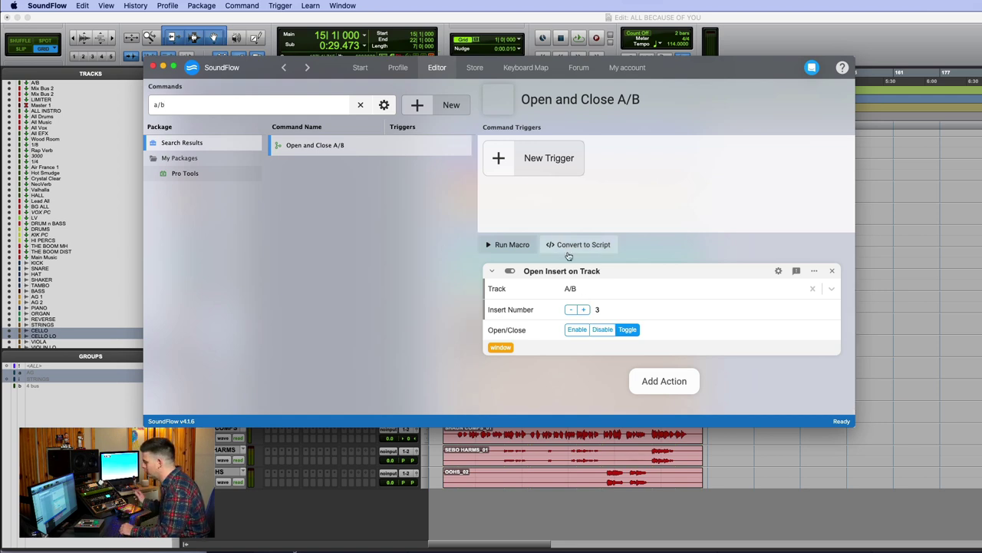
pyautogui.click(746, 54)
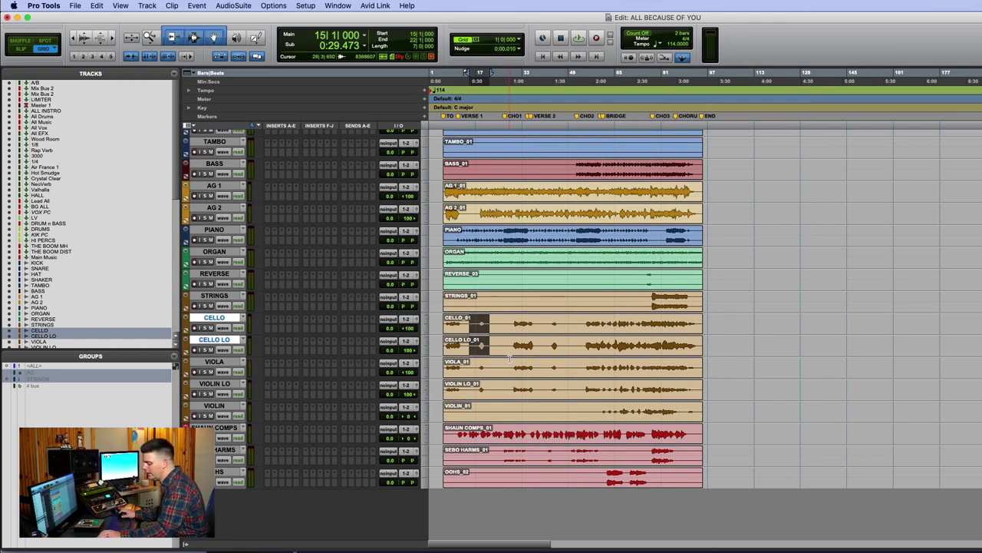
# Switch back to SoundFlow, search for "pro", and open the Pro Tools 1 deck in the Pro Tools package
pyautogui.press('super+Tab')
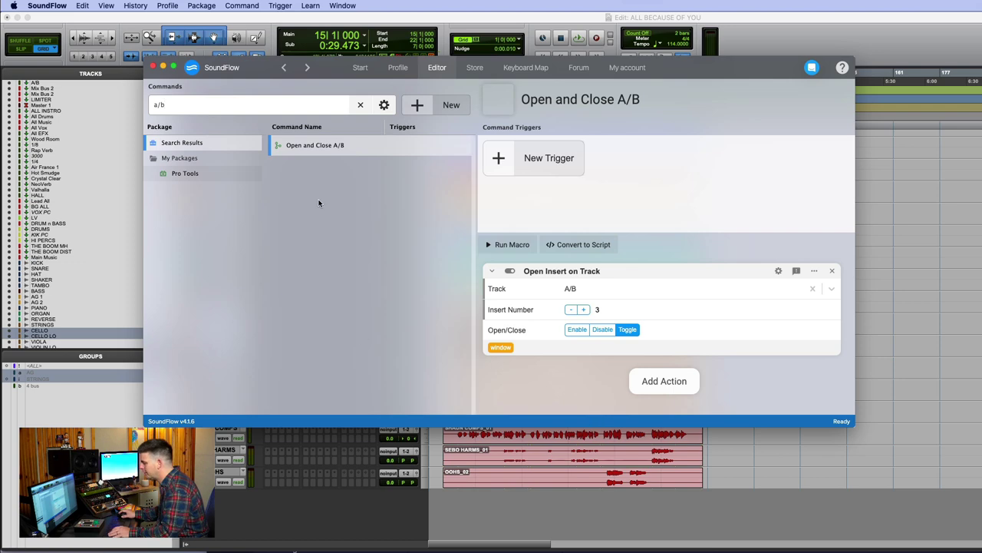
pyautogui.write('pro')
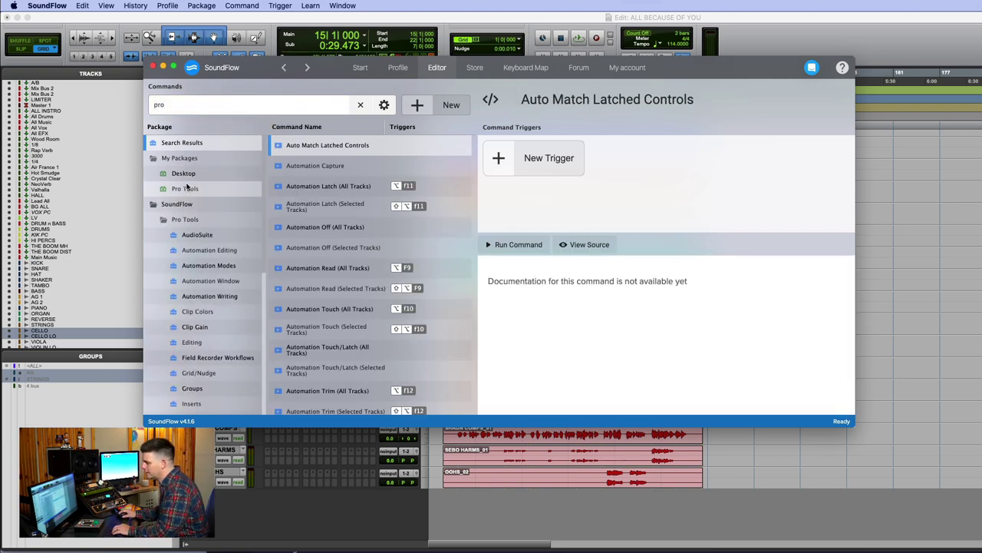
pyautogui.click(189, 189)
pyautogui.click(301, 165)
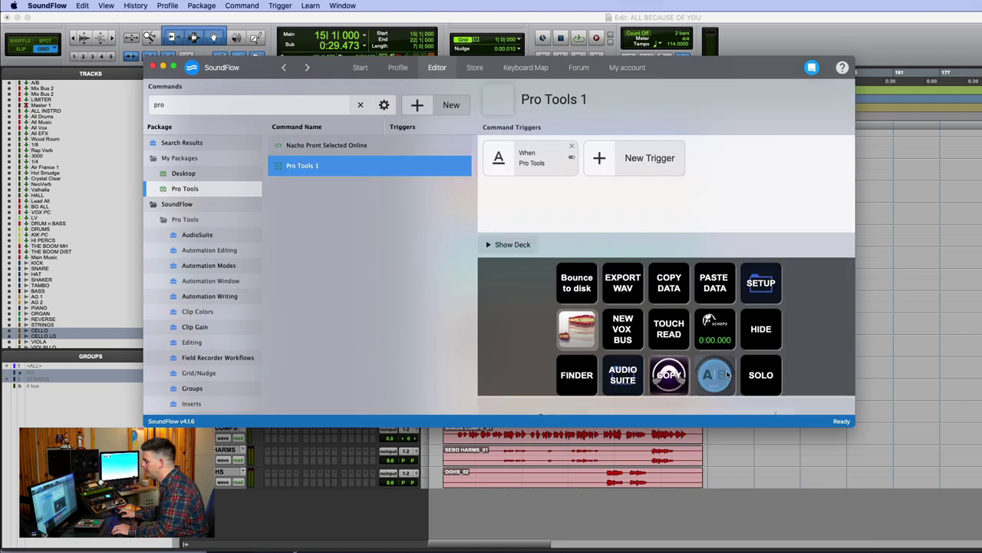
# Look into the deck's SETUP folder with its track-colour buttons, and return to Pro Tools
pyautogui.scroll(-2, 759, 286)
pyautogui.click(763, 264)
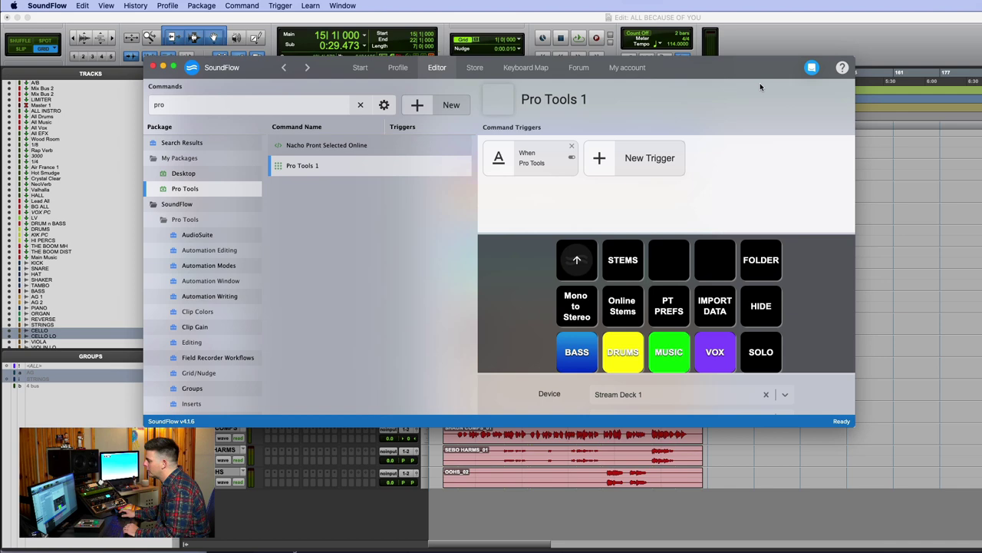
pyautogui.click(854, 43)
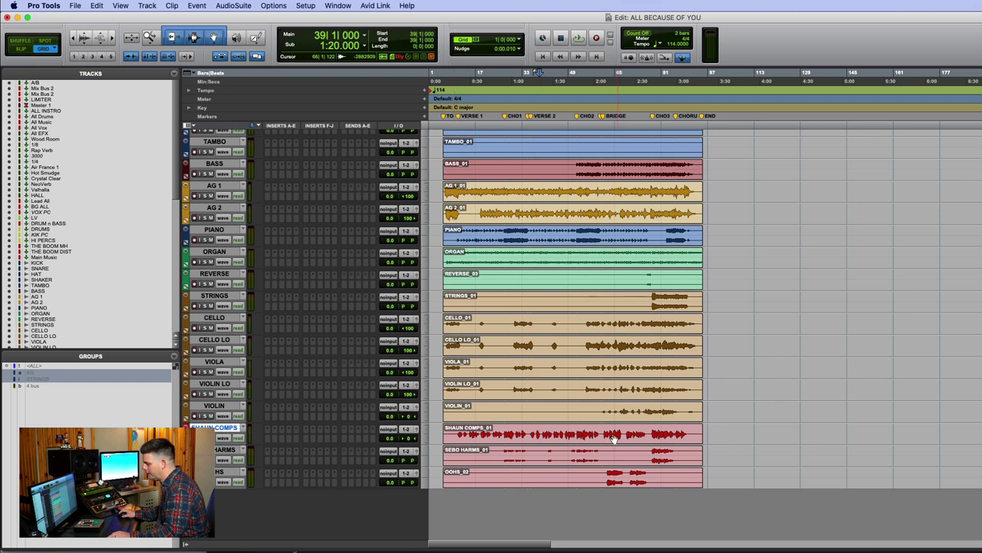
# Select the three vocal tracks, including OOHS, at bar 45 and colour them purple with the VOX command
pyautogui.moveTo(558, 434); pyautogui.dragTo(558, 472)
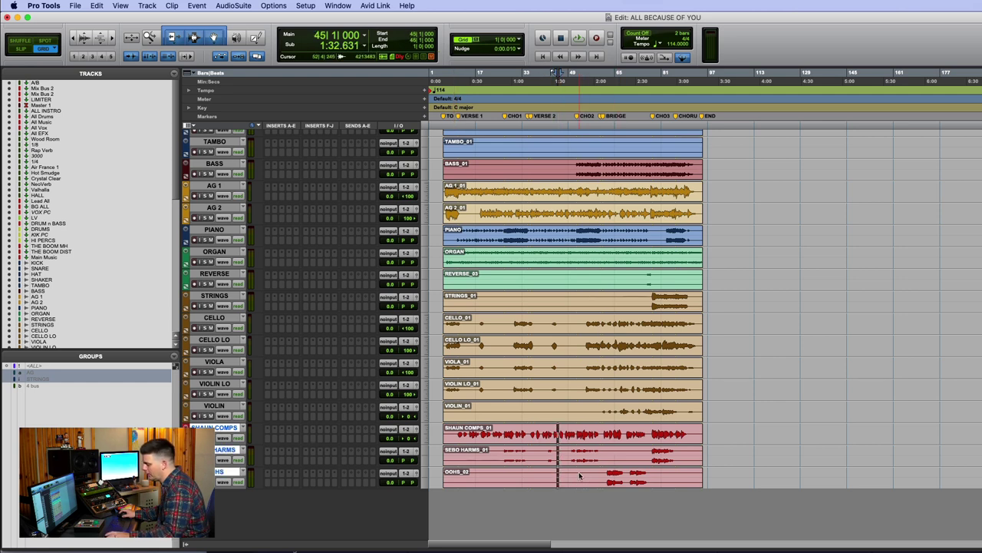
pyautogui.hotkey('ctrl', 'alt', 'c')
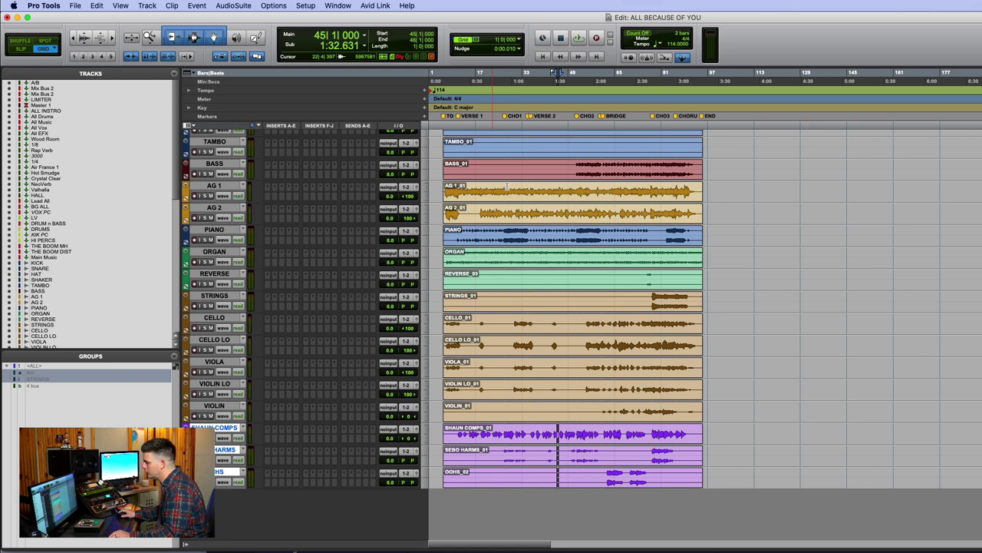
# Select the instrument tracks from AG 1 through VIOLIN at bar 34 and colour them green with the MUSIC command
pyautogui.moveTo(525, 185); pyautogui.dragTo(550, 412)
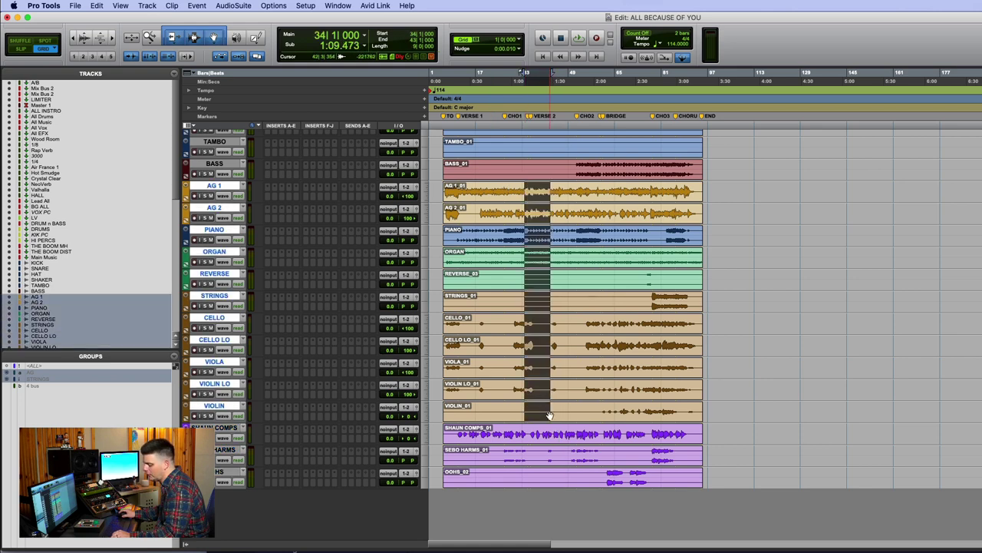
pyautogui.hotkey('ctrl', 'alt', 'c')
pyautogui.hotkey('alt', 'shift', 'c')
# Select the BASS track and colour it blue with the BASS command
pyautogui.scroll(4, 556, 409)
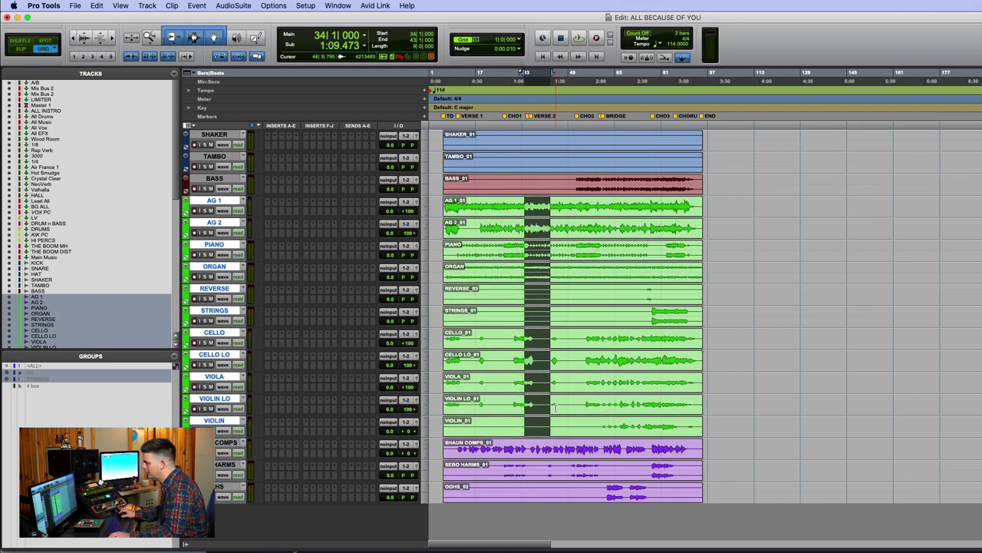
pyautogui.click(529, 250)
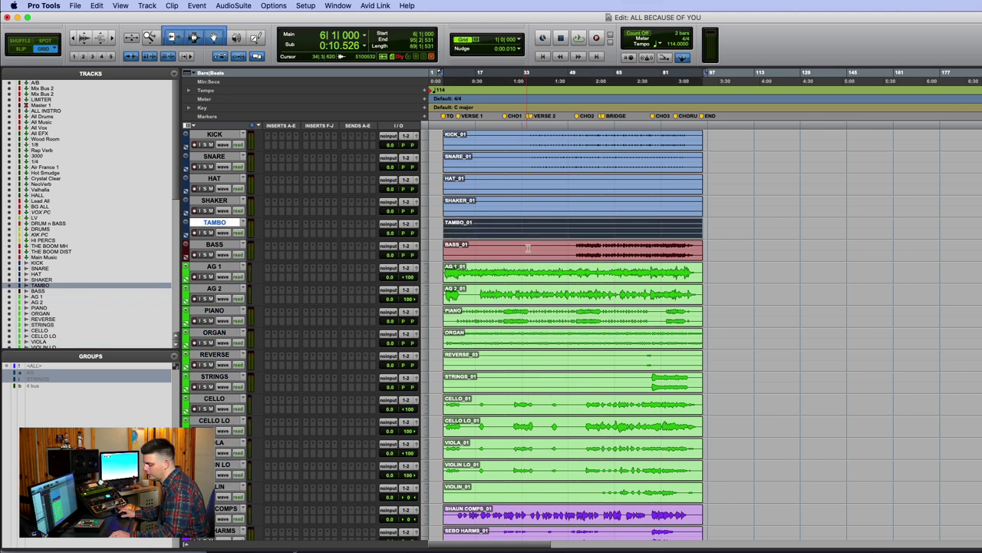
pyautogui.hotkey('alt', 'shift', 'c')
pyautogui.hotkey('alt', 'shift', 'c')
# Select the drum tracks from KICK through TAMBO at bar 42 and colour them yellow with the DRUMS command
pyautogui.scroll(5, 553, 340)
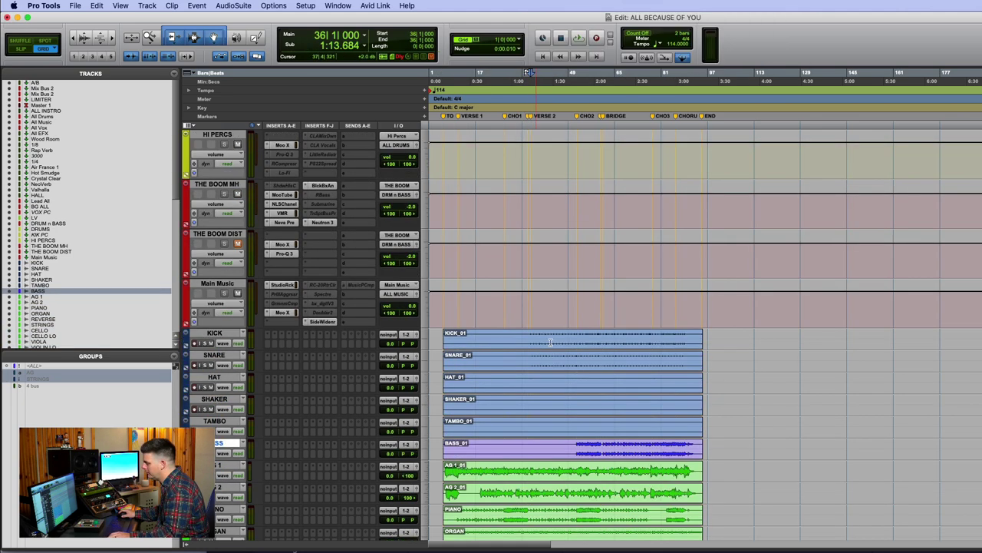
pyautogui.moveTo(553, 340); pyautogui.dragTo(549, 432)
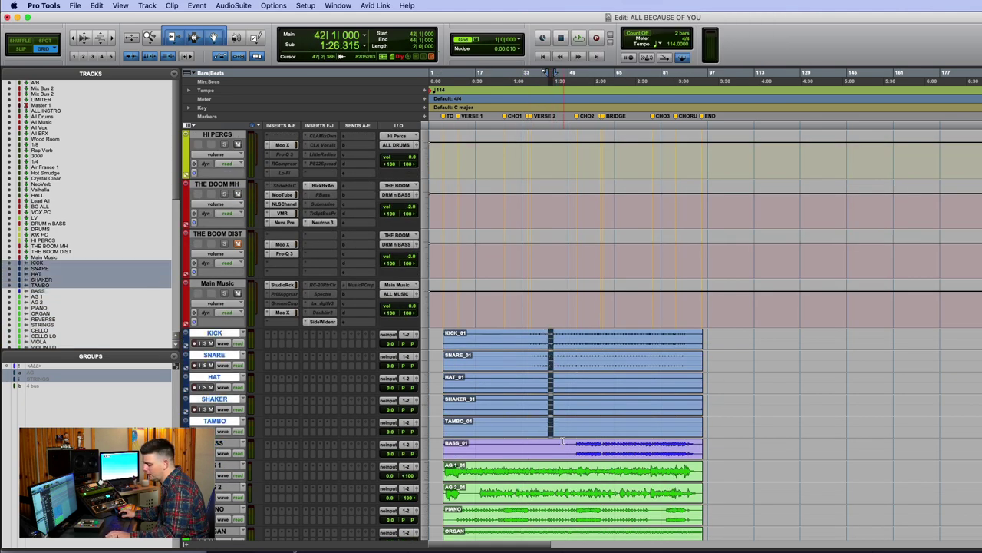
pyautogui.hotkey('alt', 'shift', 'c')
pyautogui.hotkey('alt', 'shift', 'c')
pyautogui.scroll(-5, 572, 441)
pyautogui.scroll(3, 572, 441)
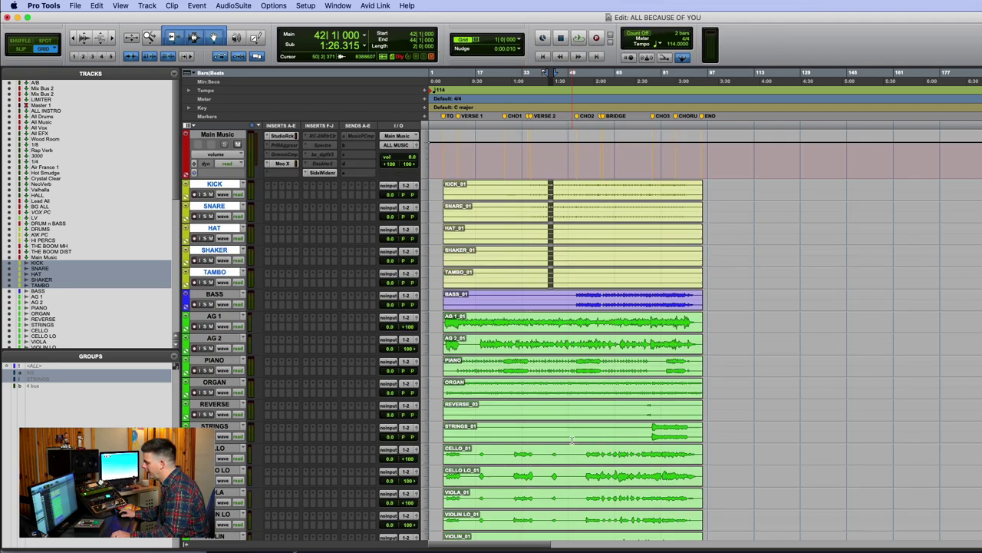
pyautogui.scroll(-2, 572, 442)
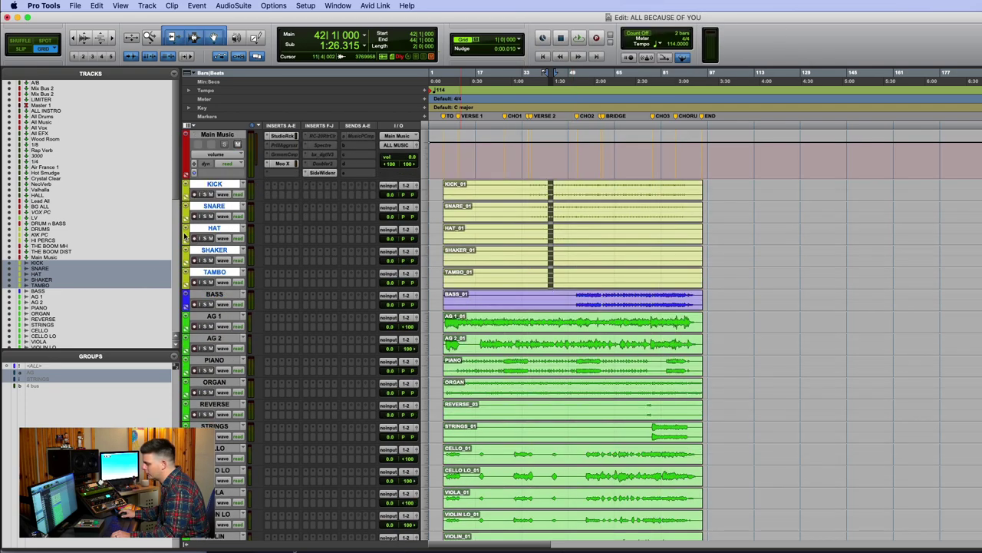
pyautogui.scroll(-6, 515, 419)
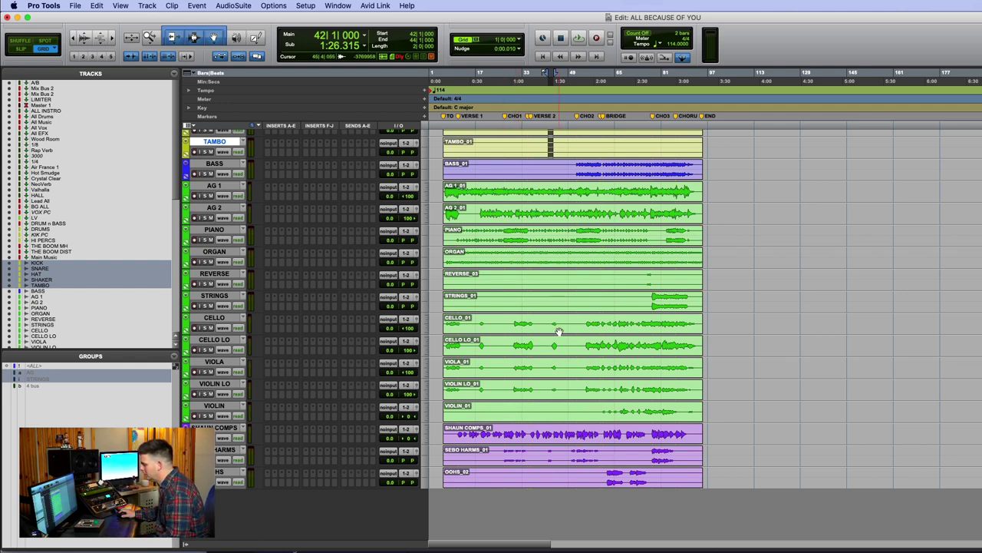
# Switch to SoundFlow, leave the SETUP folder, look into the deck's AUDIO SUITE folder, and return to Pro Tools
pyautogui.click(544, 353)
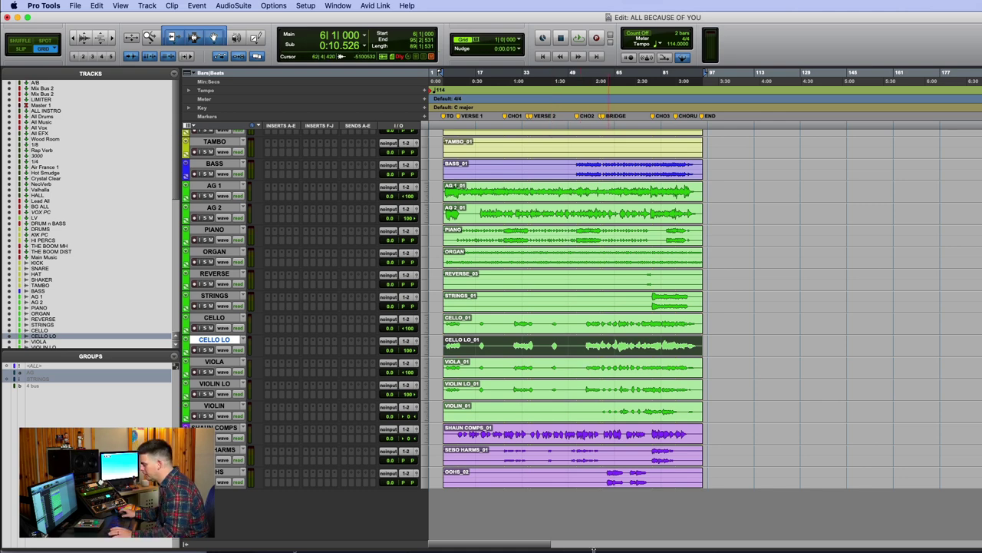
pyautogui.moveTo(566, 550)
pyautogui.press('super+Tab')
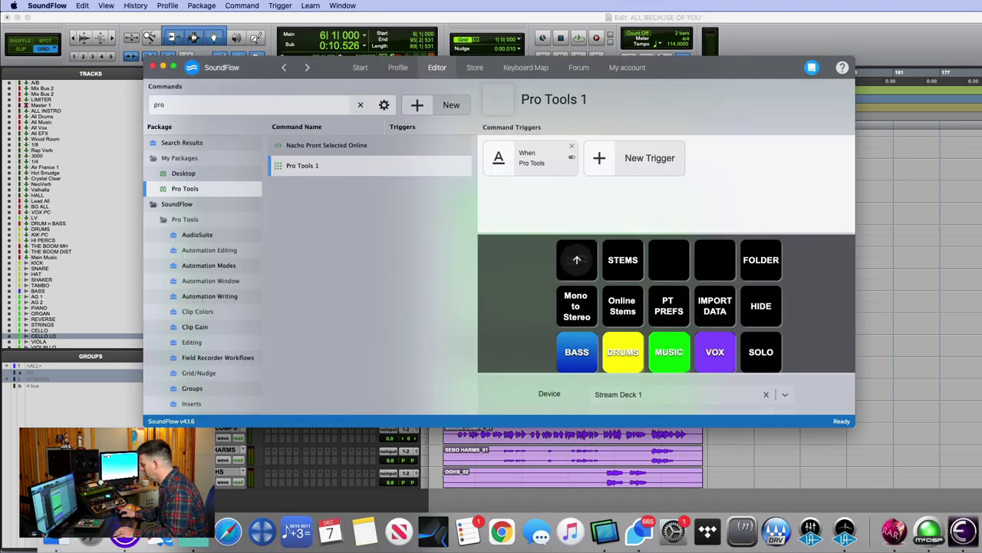
pyautogui.click(635, 263)
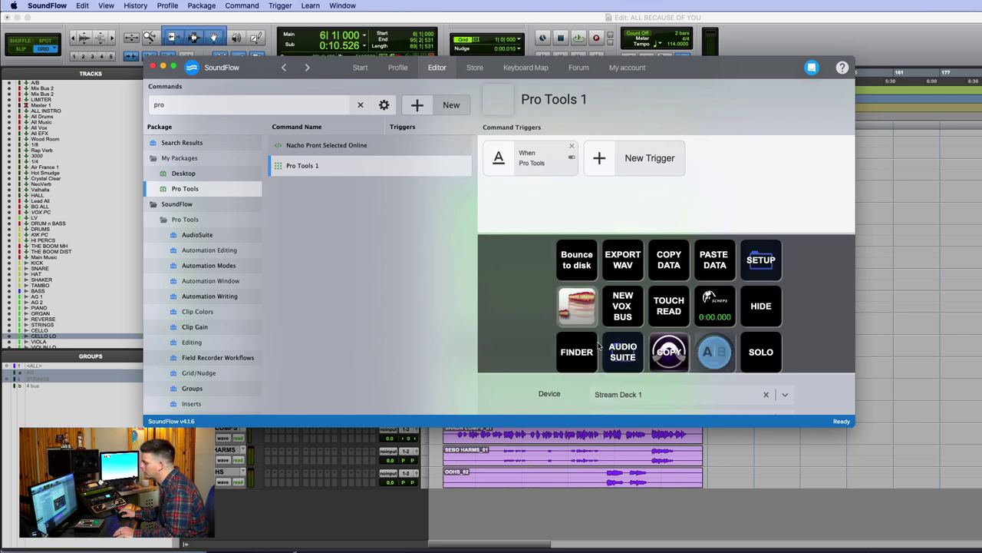
pyautogui.click(623, 352)
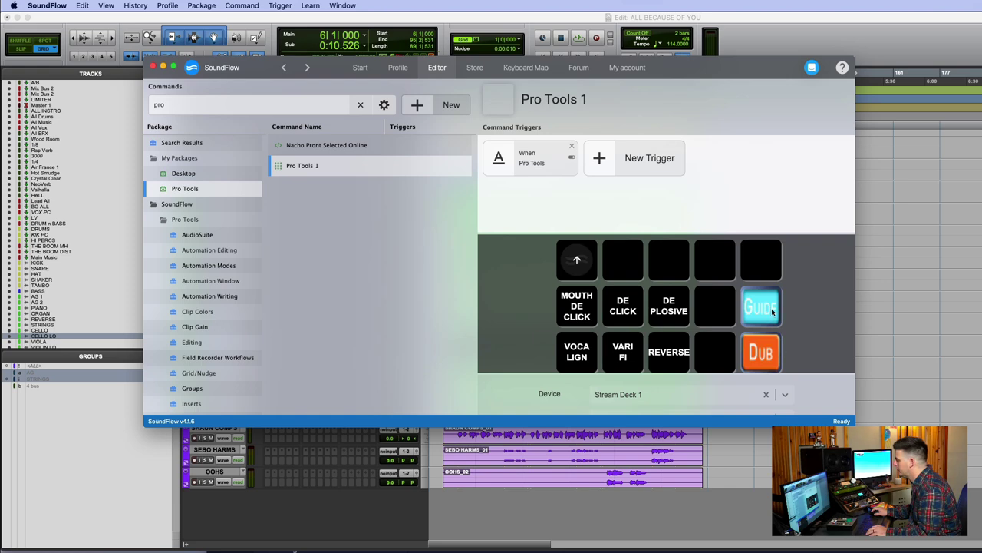
pyautogui.click(879, 57)
# Select CELLO and CELLO LO from bar 5 to bar 47 and separate their clips at the selection's end
pyautogui.click(525, 364)
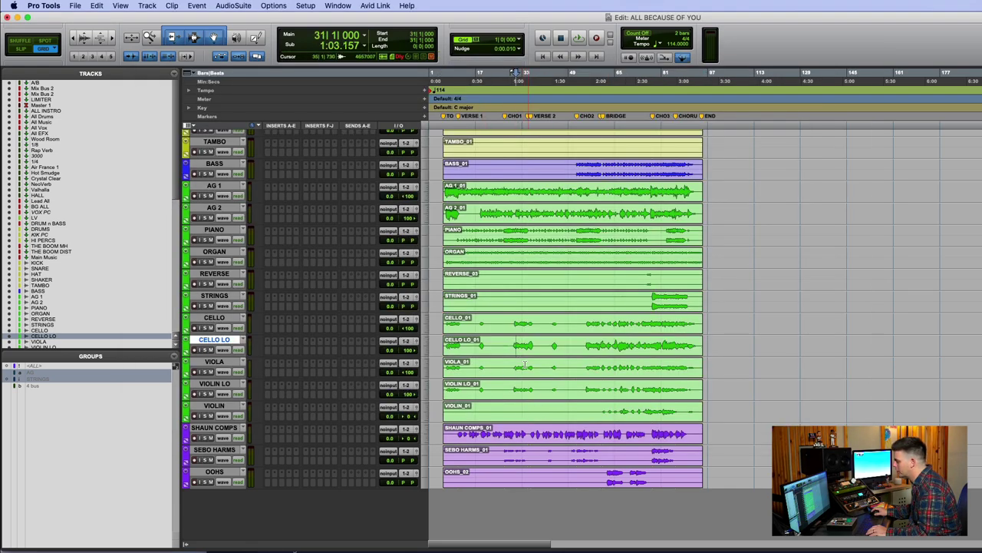
pyautogui.click(517, 363)
pyautogui.moveTo(563, 322); pyautogui.dragTo(440, 349)
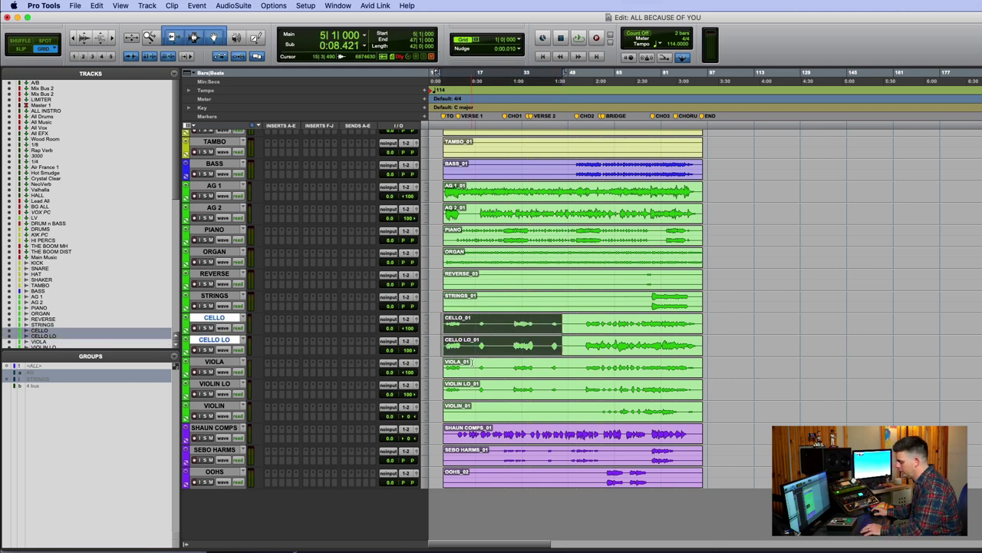
pyautogui.press('super+e')
# Load the first CELLO clip as the guide in VocAlign Pro and move the plug-in window clear of the clips
pyautogui.click(495, 335)
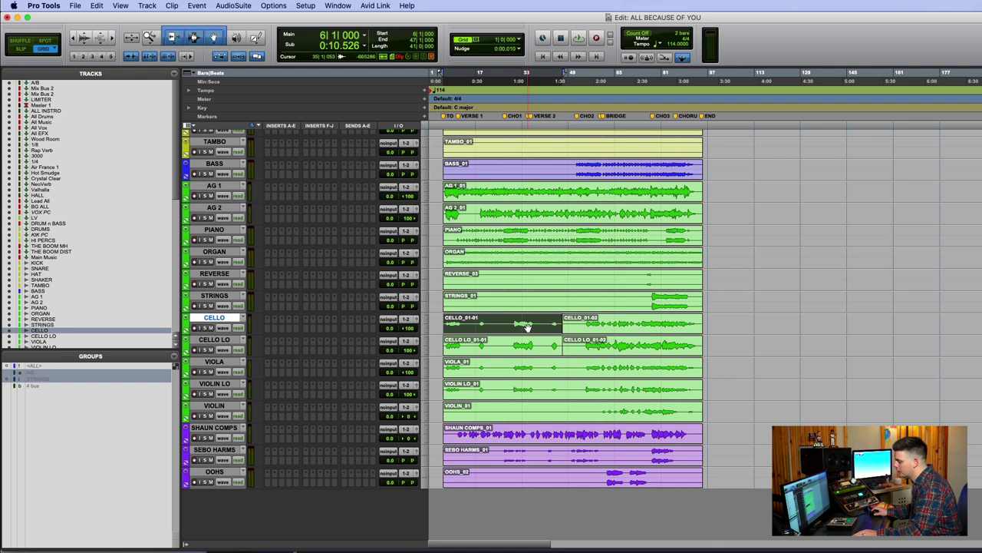
pyautogui.press('ctrl+alt+super+g')
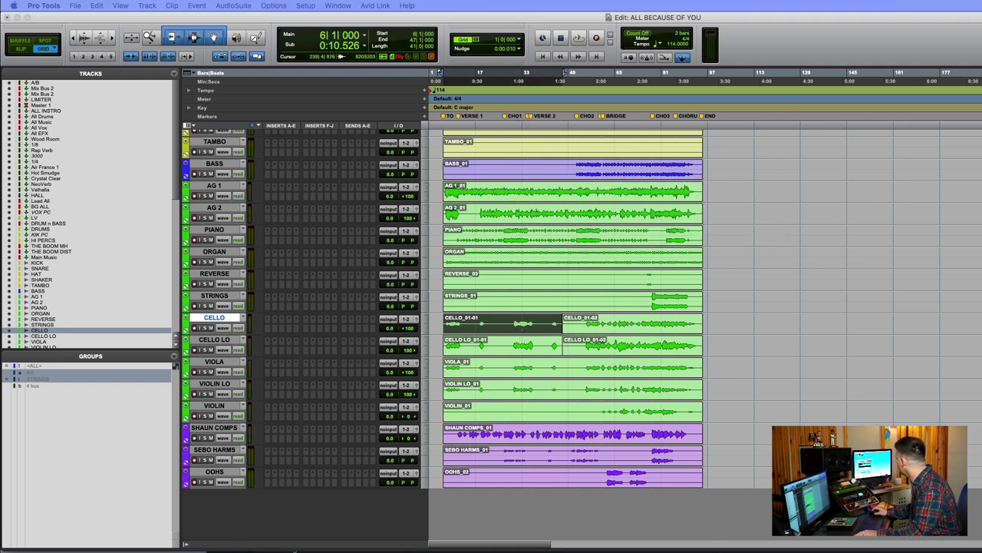
pyautogui.moveTo(529, 231); pyautogui.dragTo(745, 72)
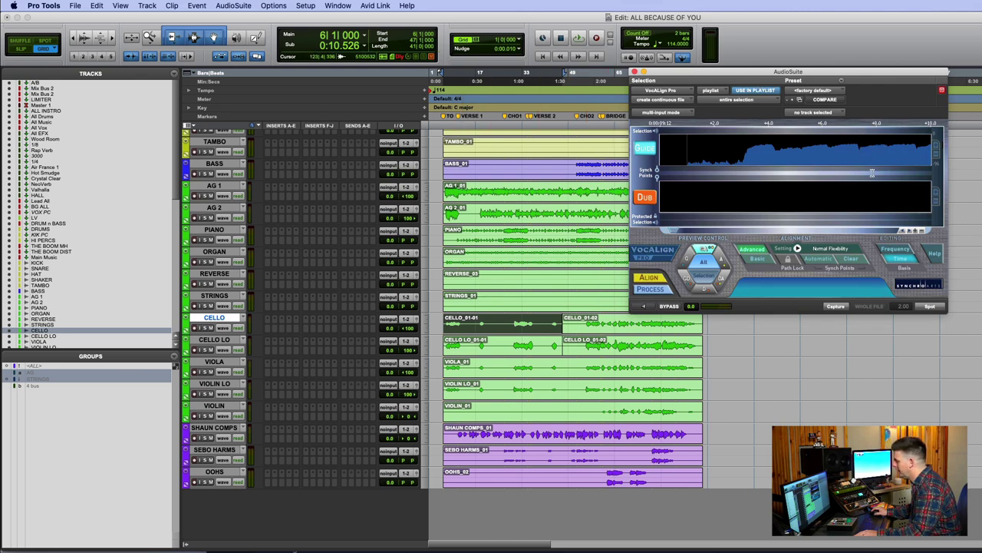
# Capture the first CELLO LO clip as the VocAlign dub and render the alignment, dismissing the warning
pyautogui.click(491, 353)
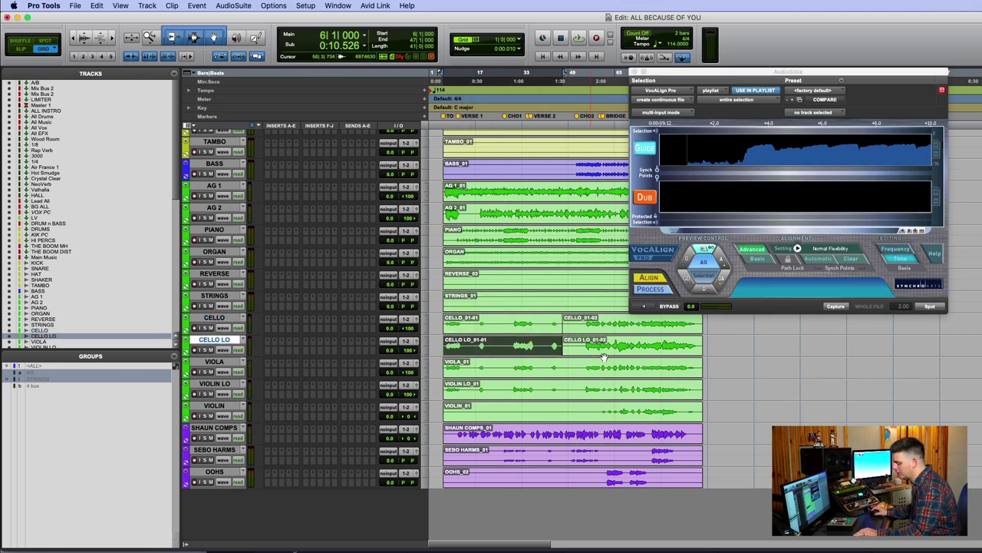
pyautogui.click(644, 196)
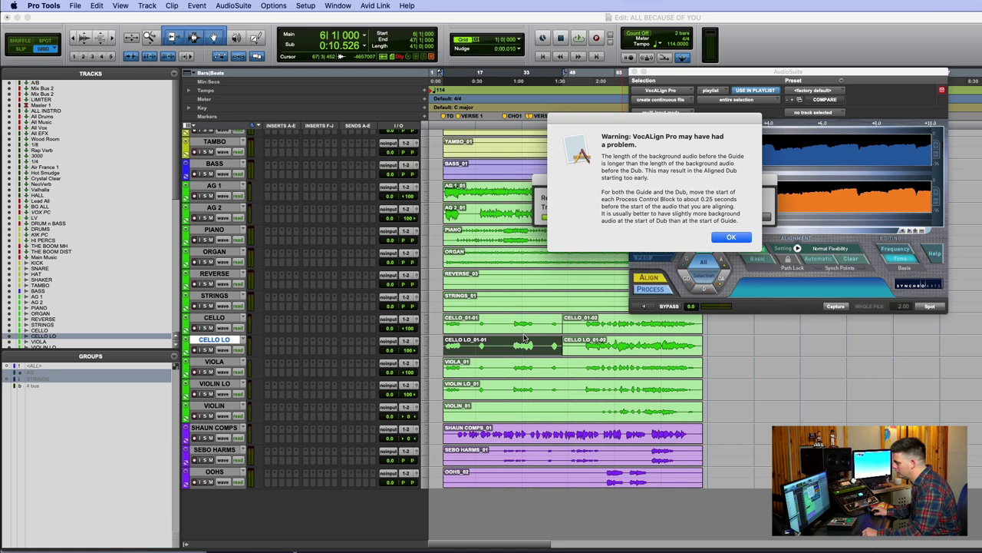
pyautogui.click(736, 238)
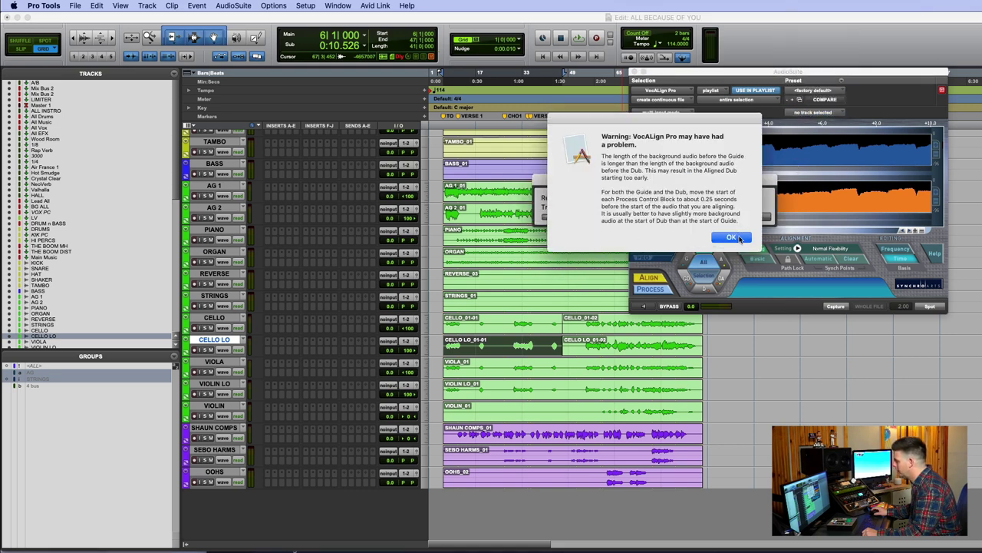
pyautogui.click(733, 238)
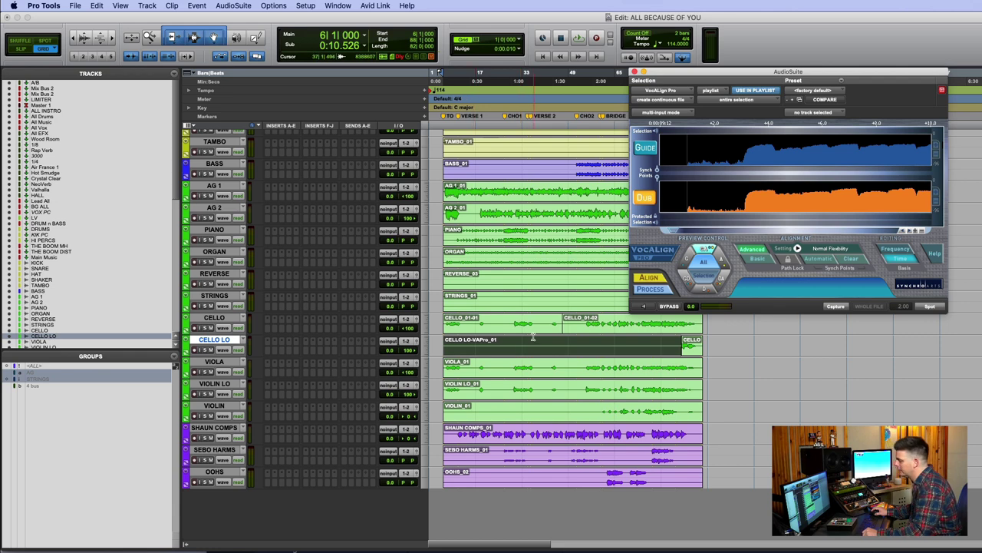
# Undo the CELLO LO alignment, close the VocAlign window, and undo the clip splits and the drum-track colouring
pyautogui.press('super+z')
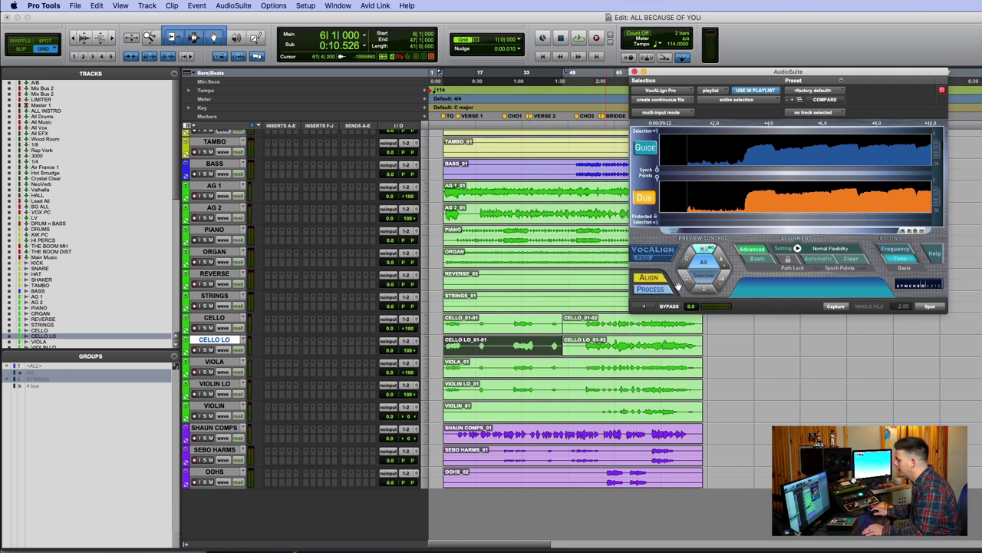
pyautogui.click(635, 71)
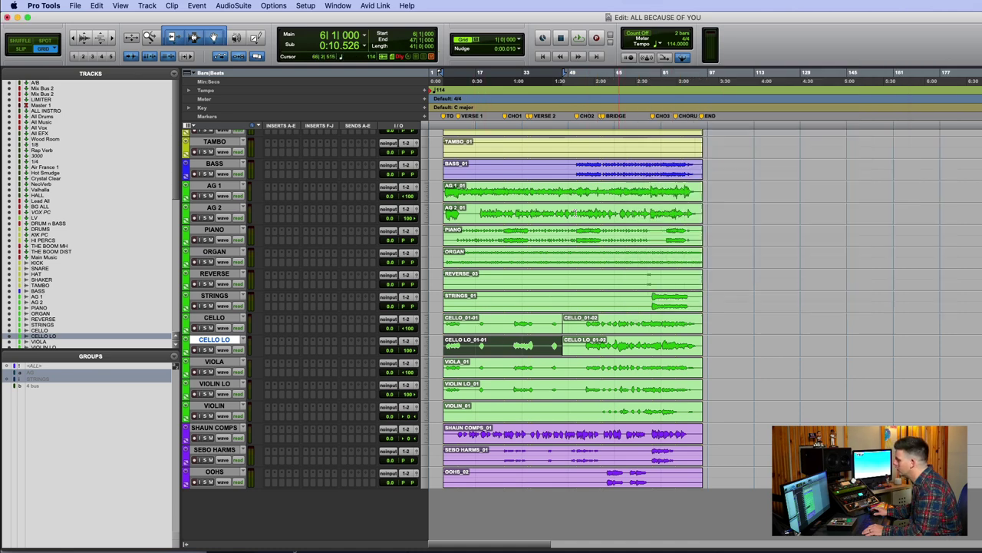
pyautogui.click(716, 303)
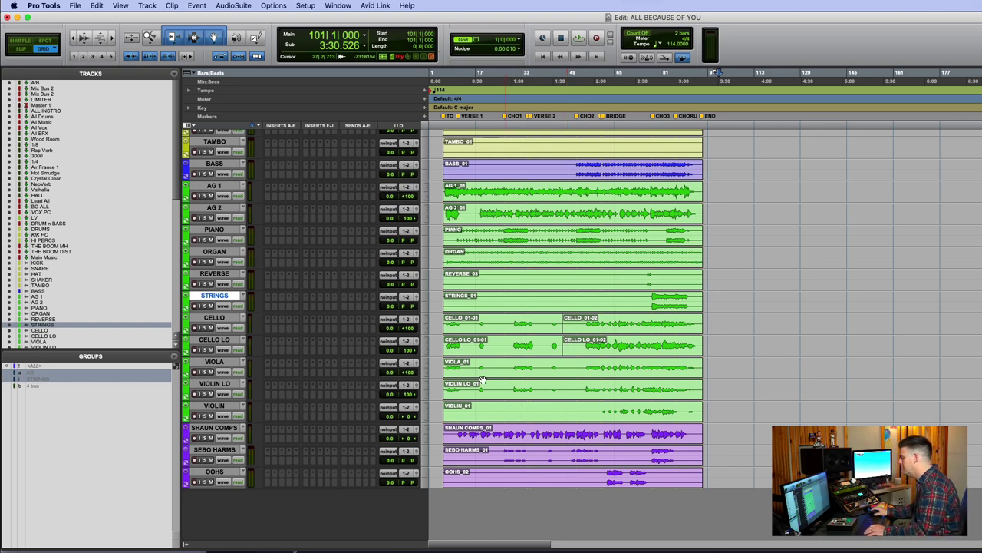
pyautogui.press('super+z')
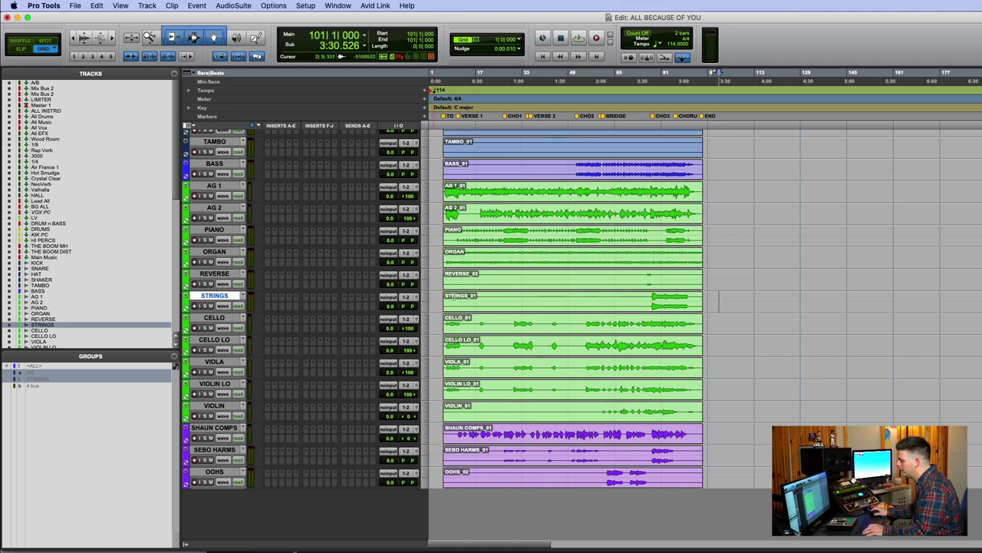
# Select a CELLO LO passage from bar 29, check the VARI FI button in SoundFlow's AUDIO SUITE folder, and return to Pro Tools
pyautogui.click(473, 316)
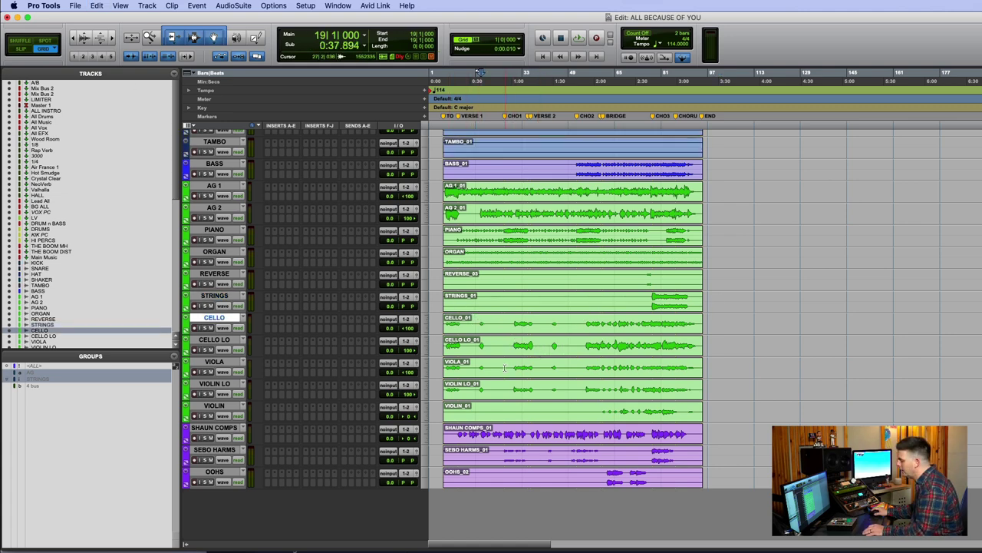
pyautogui.moveTo(512, 346); pyautogui.dragTo(540, 347)
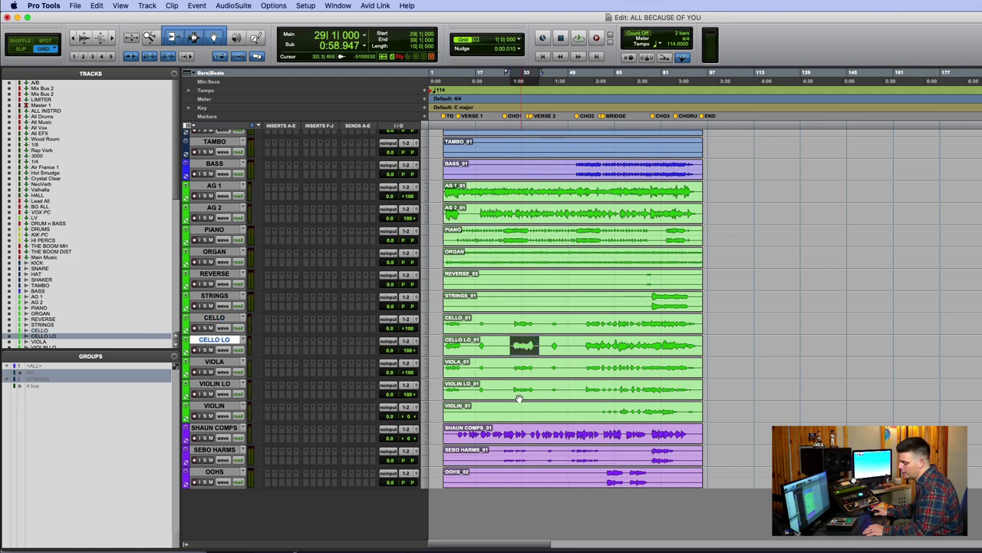
pyautogui.press('super+Tab')
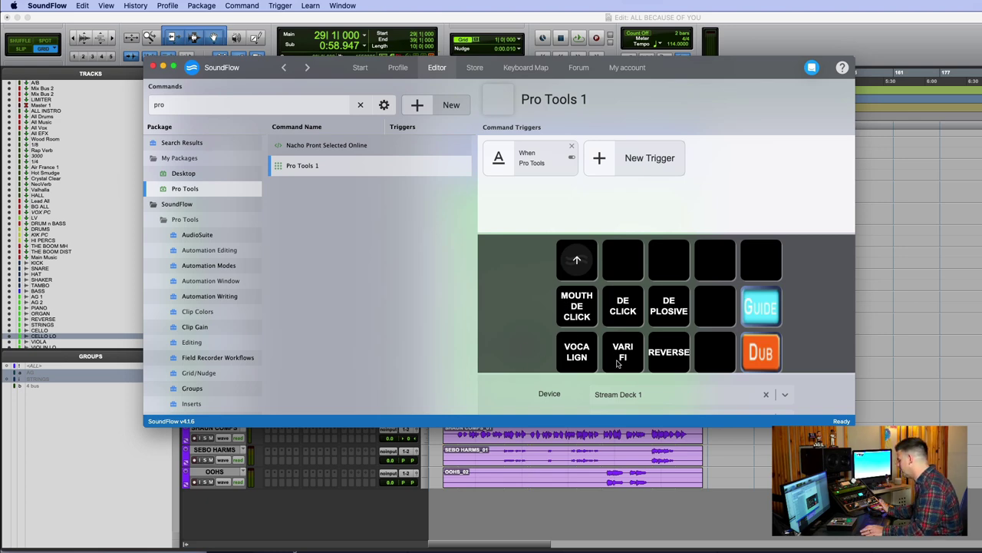
pyautogui.press('super+Tab')
# Switch to Slip mode and select a phrase on the first vocal track from about bar 32 to bar 36
pyautogui.click(518, 349)
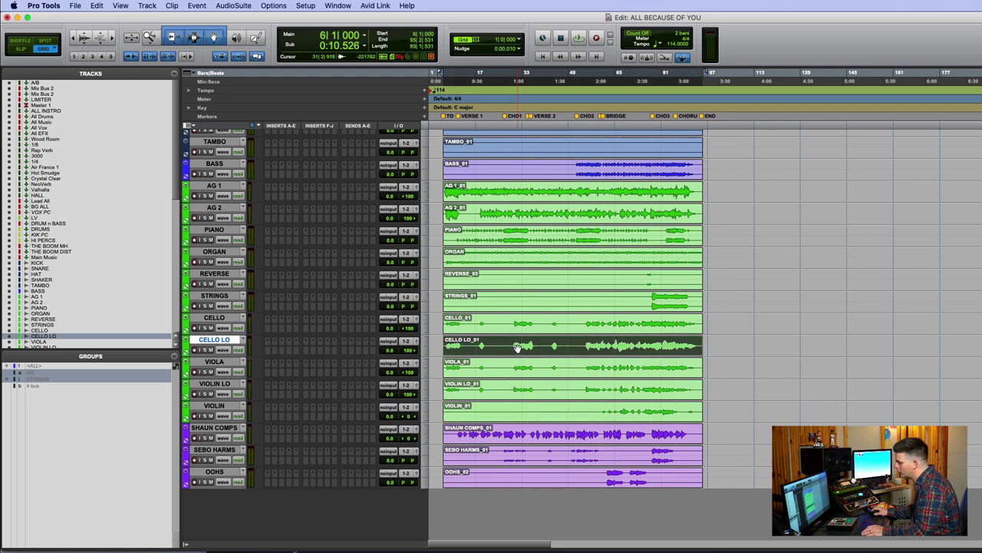
pyautogui.click(521, 389)
pyautogui.click(527, 435)
pyautogui.click(525, 435)
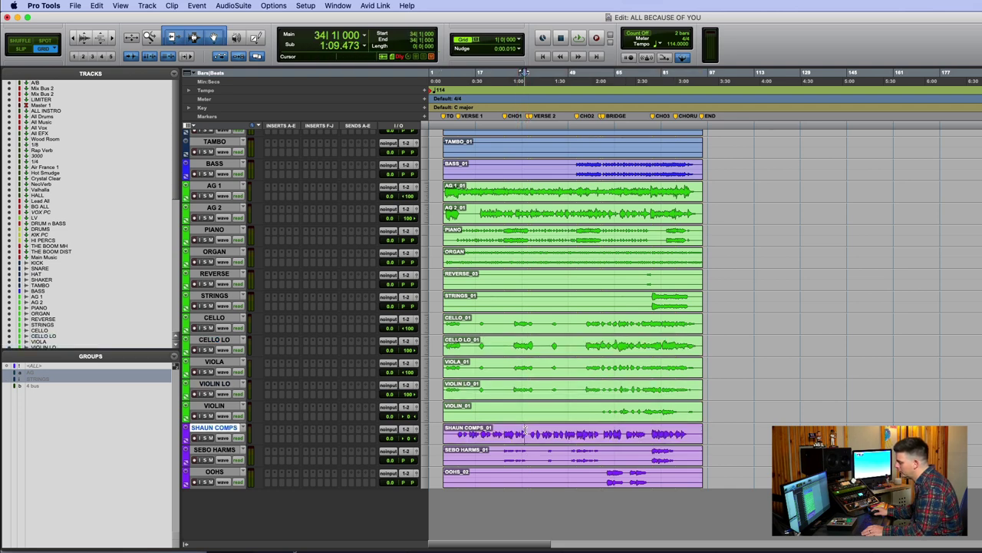
pyautogui.click(521, 435)
pyautogui.press('F2')
pyautogui.click(538, 431)
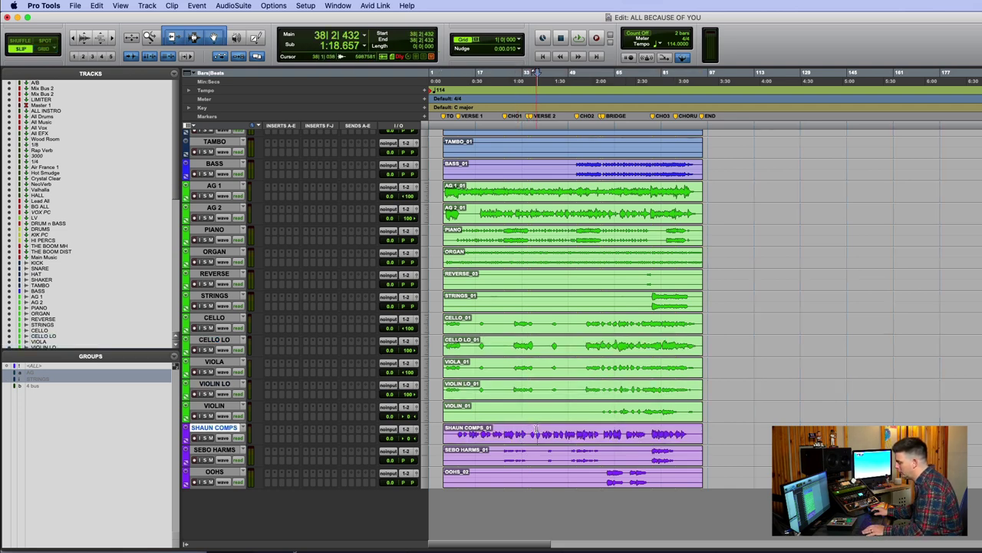
pyautogui.moveTo(532, 432); pyautogui.dragTo(520, 439)
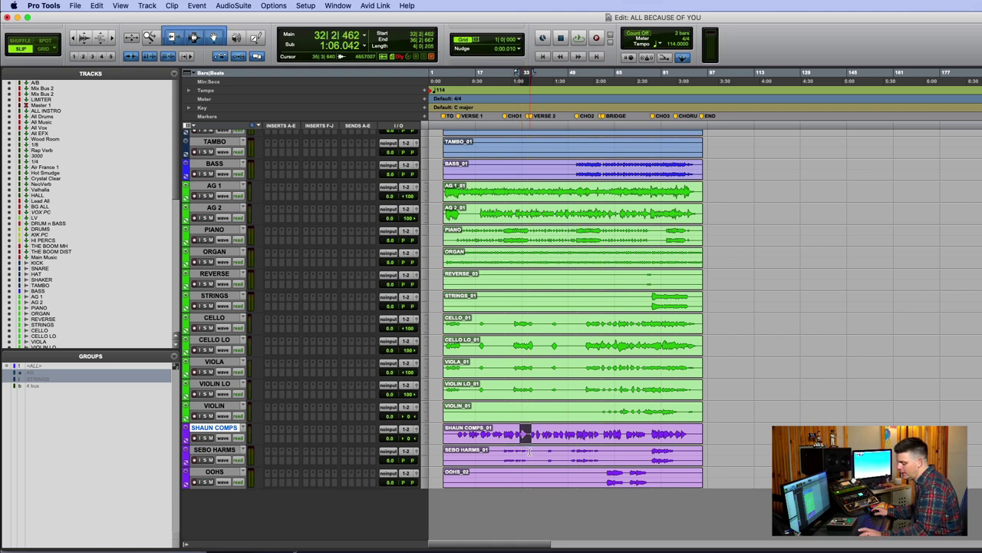
# Render the selected vocal phrase with the VARI FI command, and undo the render
pyautogui.press('ctrl+alt+super+g')
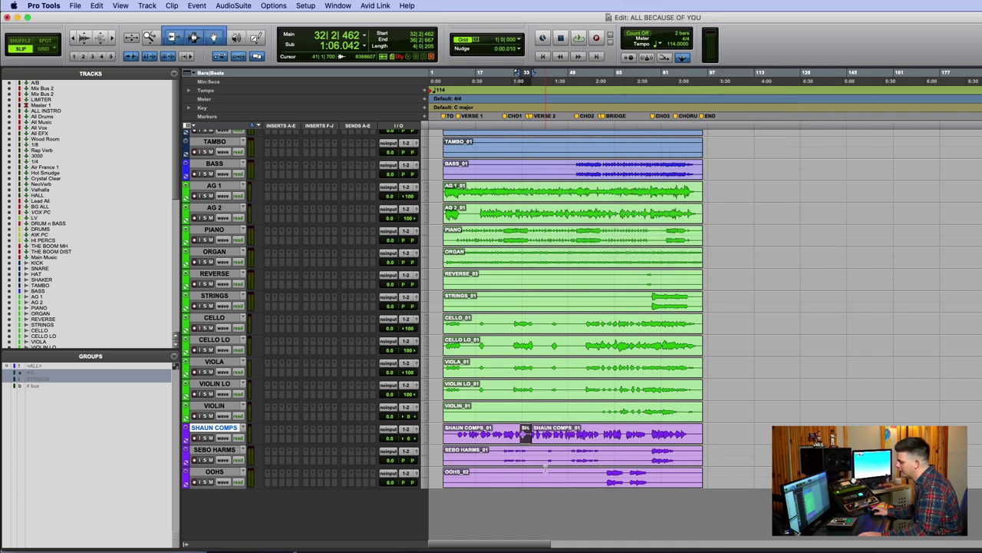
pyautogui.press('super+z')
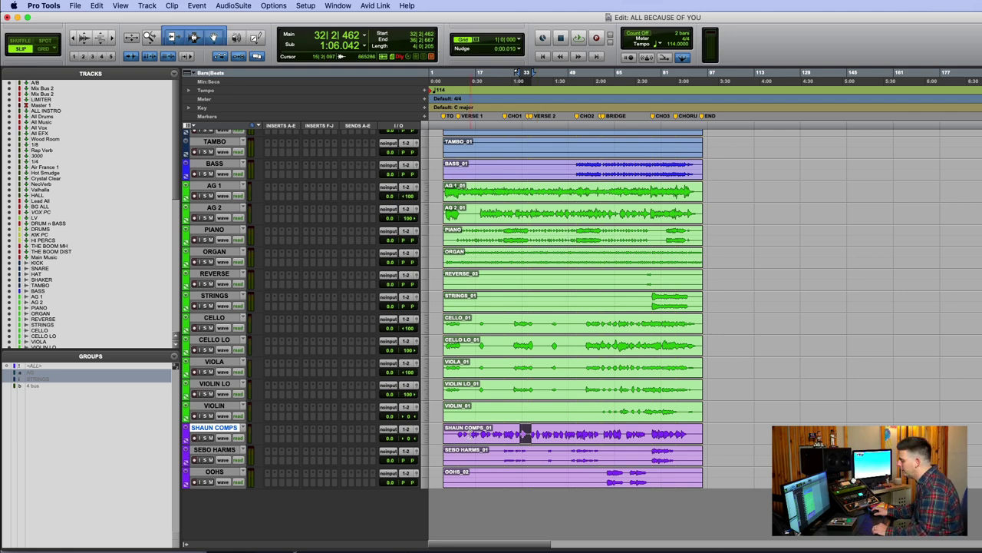
pyautogui.scroll(1, 378, 148)
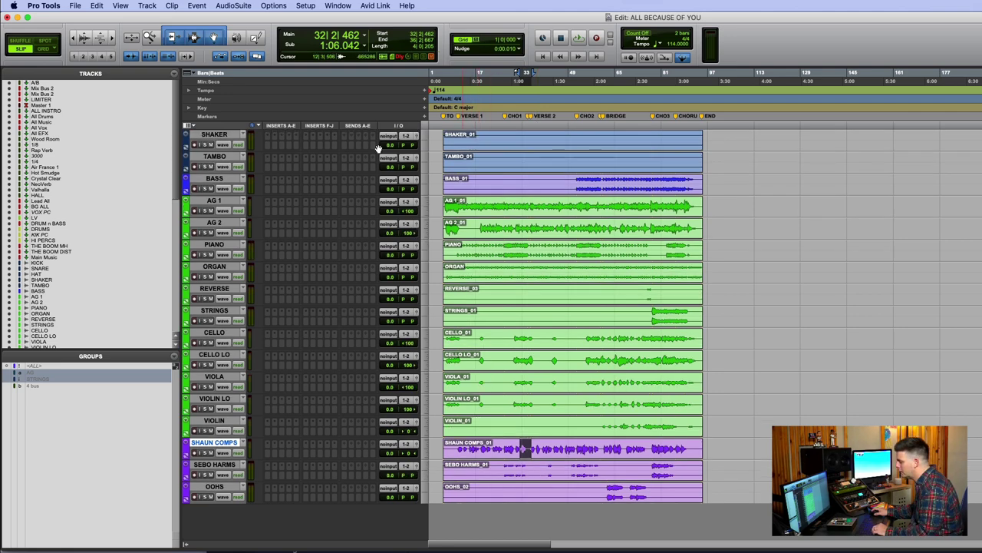
# Select the AG 1 clip and insert FabFilter Pro-Q 3 in the first four insert slots of its track
pyautogui.click(512, 214)
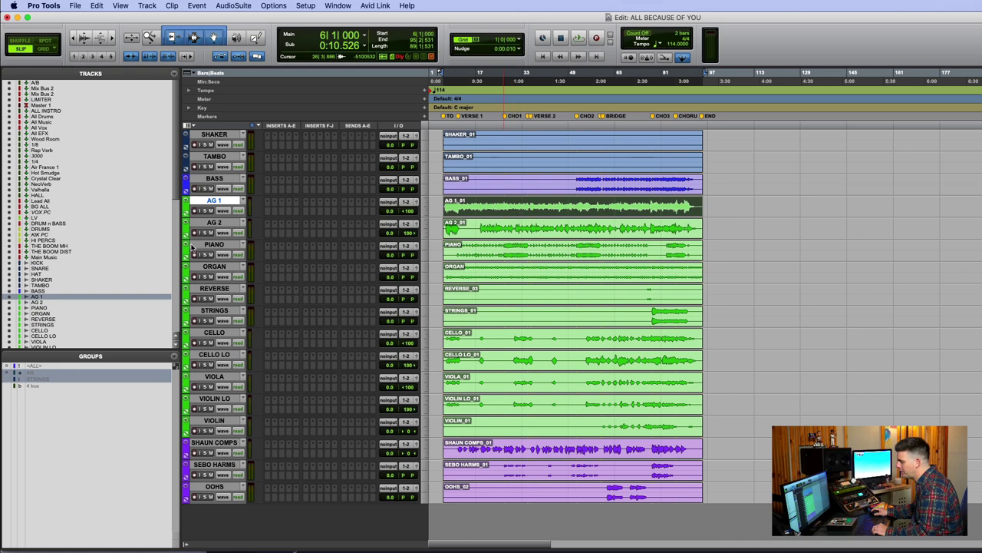
pyautogui.click(266, 211)
pyautogui.click(283, 190)
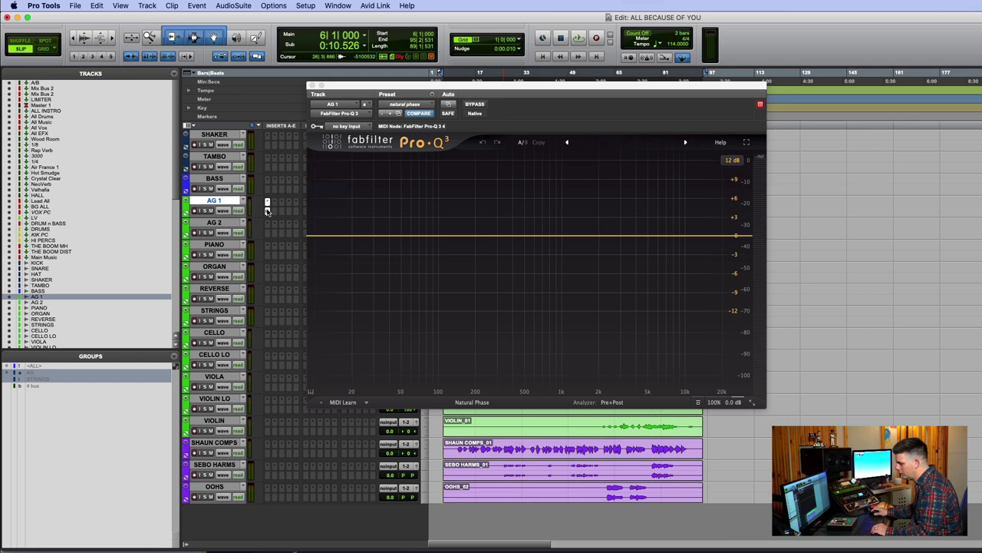
pyautogui.moveTo(276, 214); pyautogui.dragTo(283, 214)
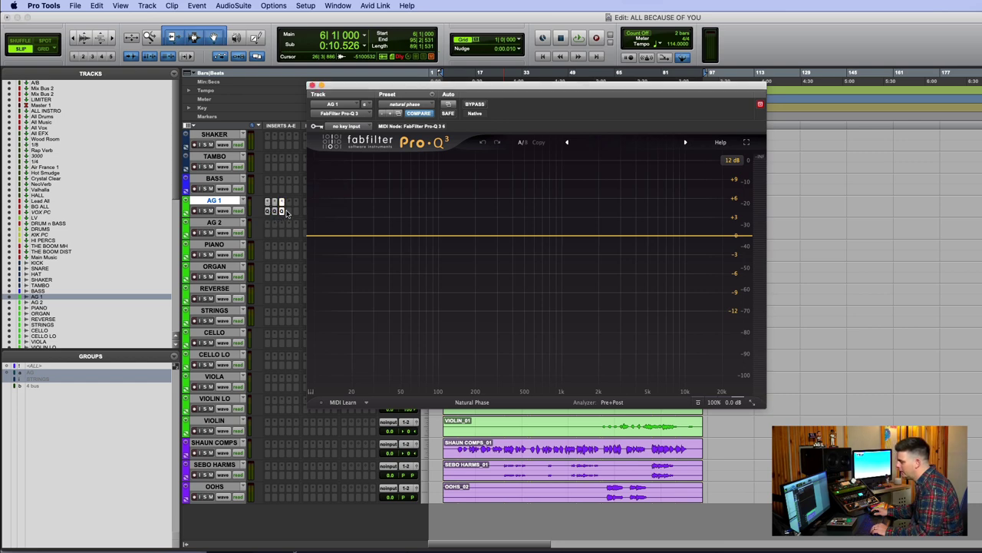
pyautogui.click(288, 211)
pyautogui.click(295, 189)
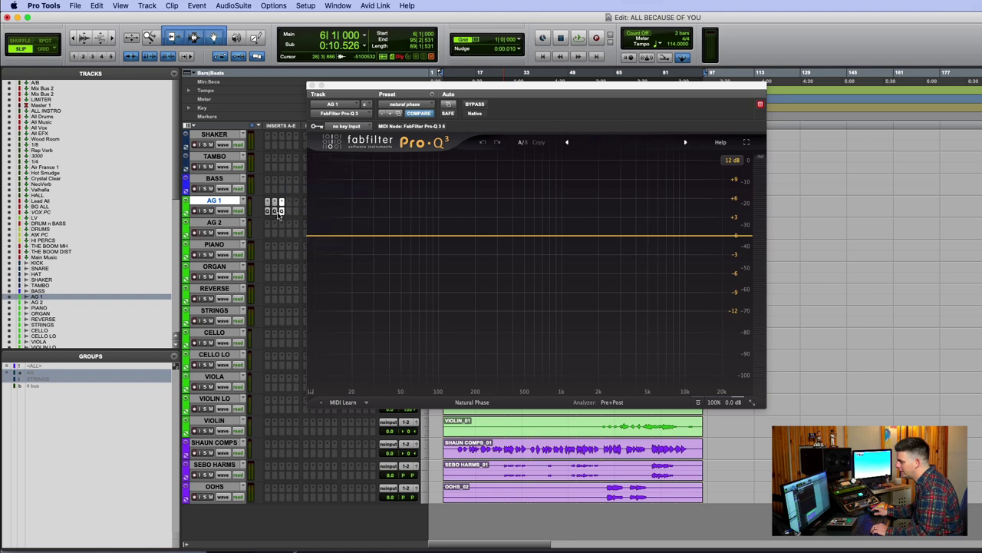
pyautogui.click(281, 214)
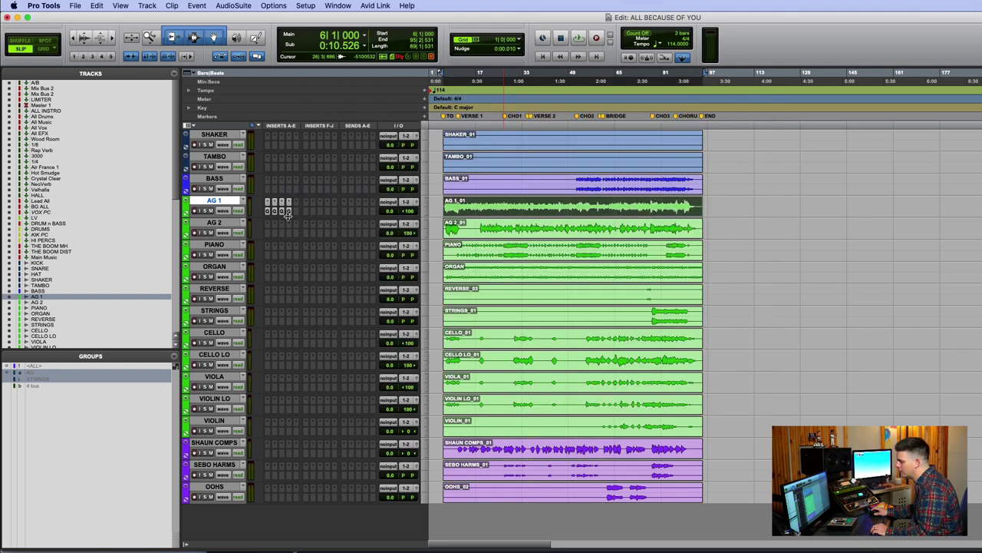
# Select the AG 1 track as the copy source, check the COPY DATA and PASTE DATA buttons in SoundFlow, and return to Pro Tools
pyautogui.click(228, 223)
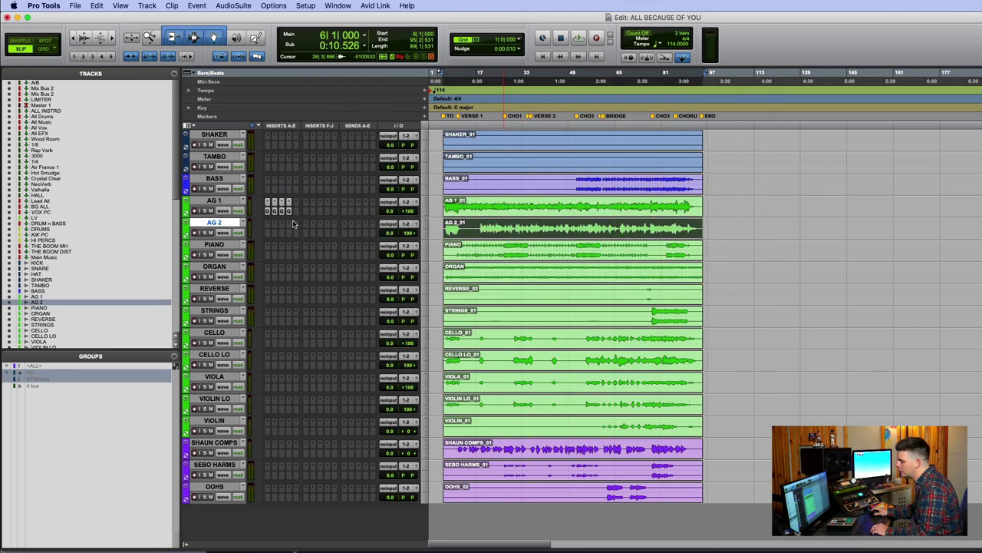
pyautogui.click(216, 203)
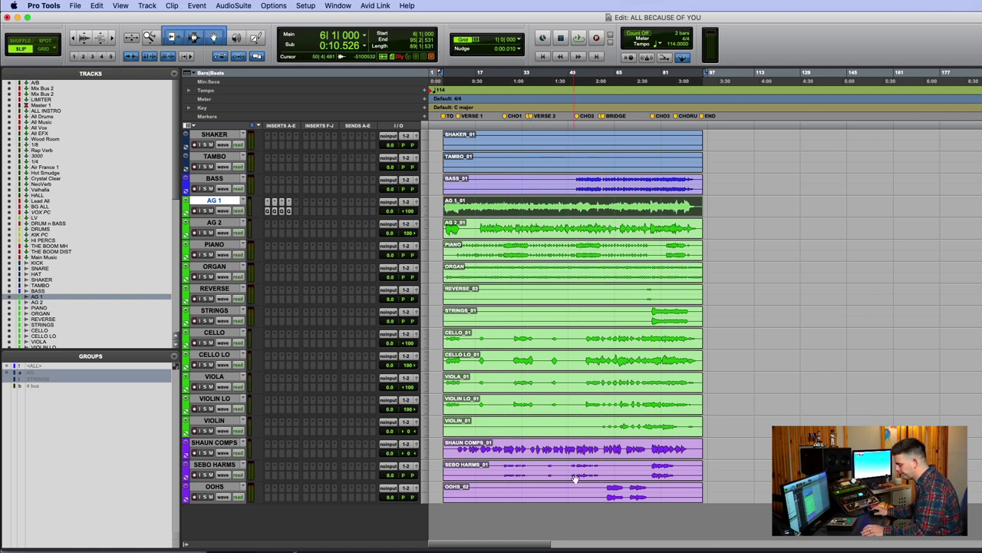
pyautogui.press('super+Tab')
pyautogui.click(576, 265)
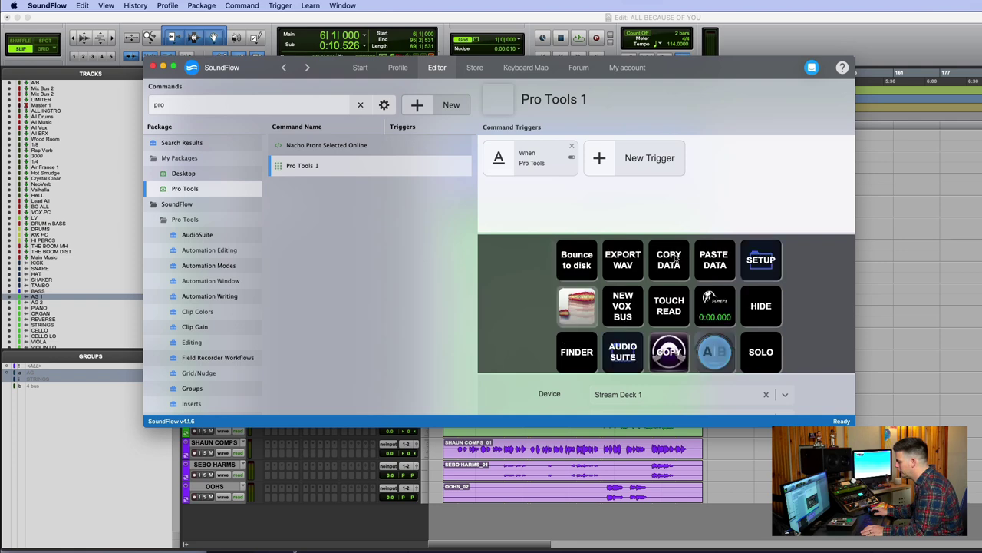
pyautogui.press('super+Tab')
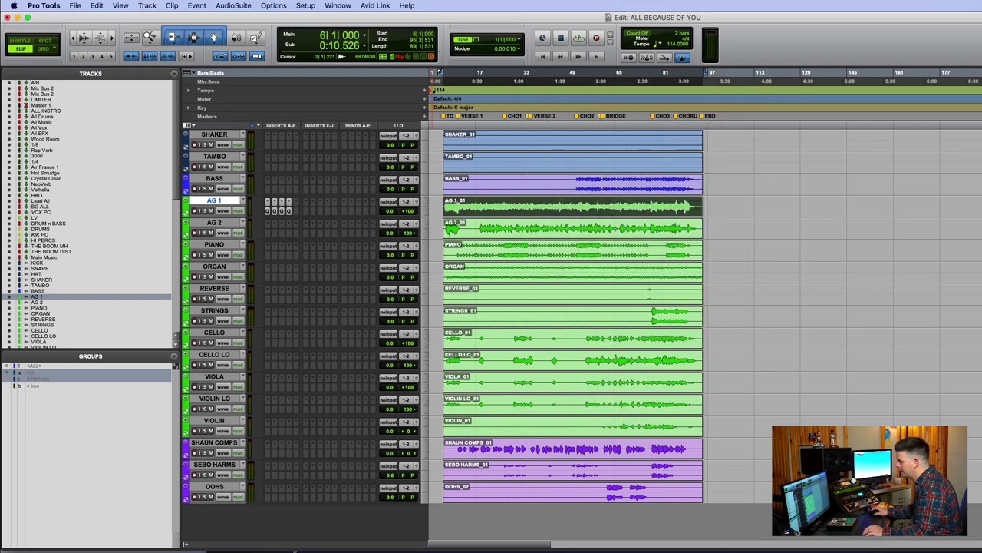
# Copy AG 1's four plug-in inserts onto the AG 2 track with the COPY DATA and PASTE DATA commands
pyautogui.click(731, 182)
pyautogui.click(218, 224)
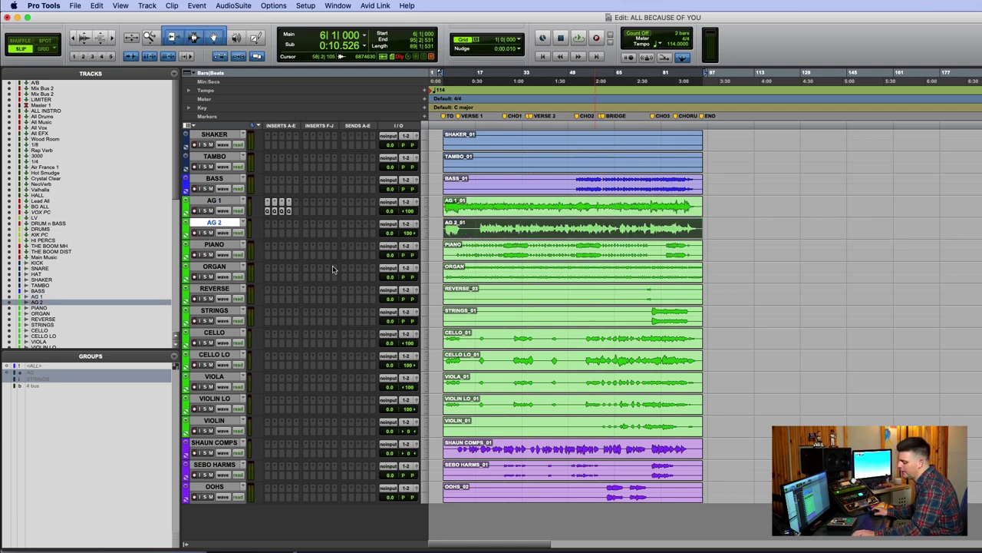
pyautogui.press('super+shift+v')
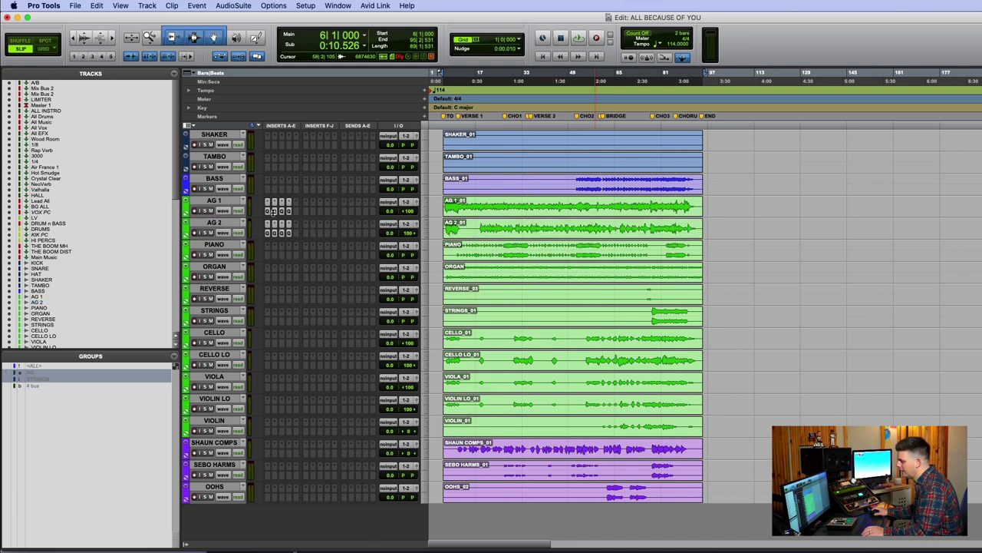
# Select all tracks from PIANO through VIOLIN as multiple paste targets, and clear the selection
pyautogui.click(214, 246)
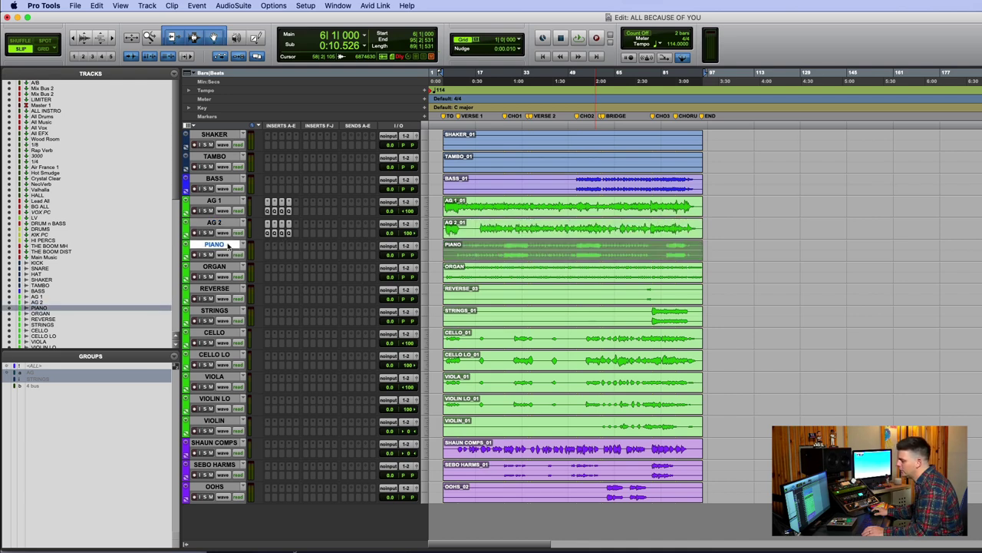
pyautogui.keyDown('shift'); pyautogui.click(225, 425); pyautogui.keyUp('shift')
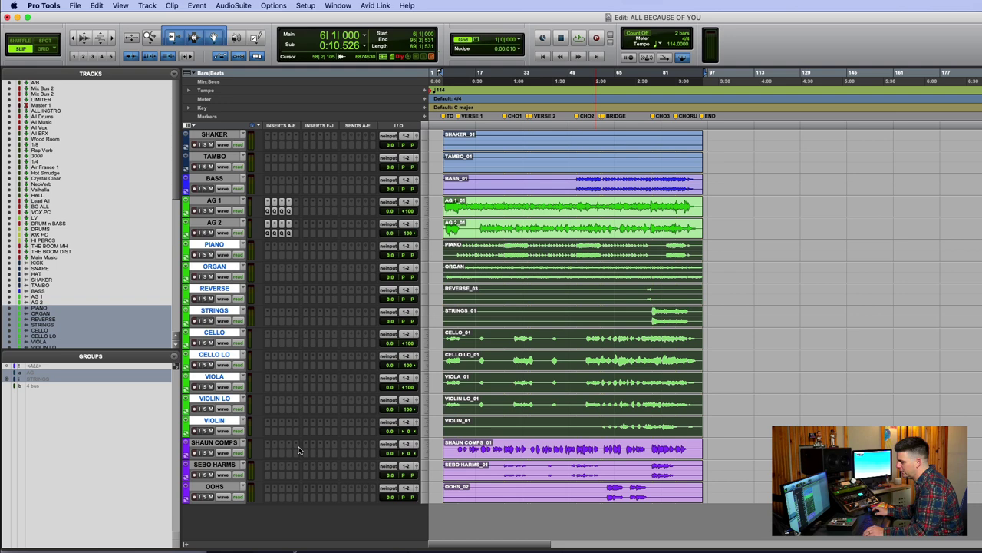
pyautogui.click(802, 303)
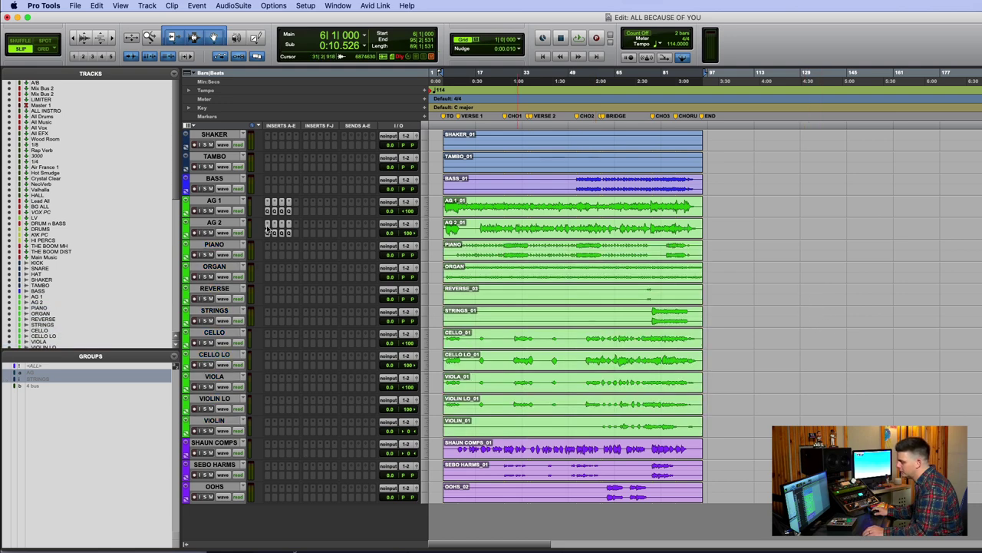
# Remove the first-slot plug-in from AG 1 and AG 2 together, and save the session
pyautogui.click(231, 224)
pyautogui.keyDown('shift'); pyautogui.click(231, 200); pyautogui.keyUp('shift')
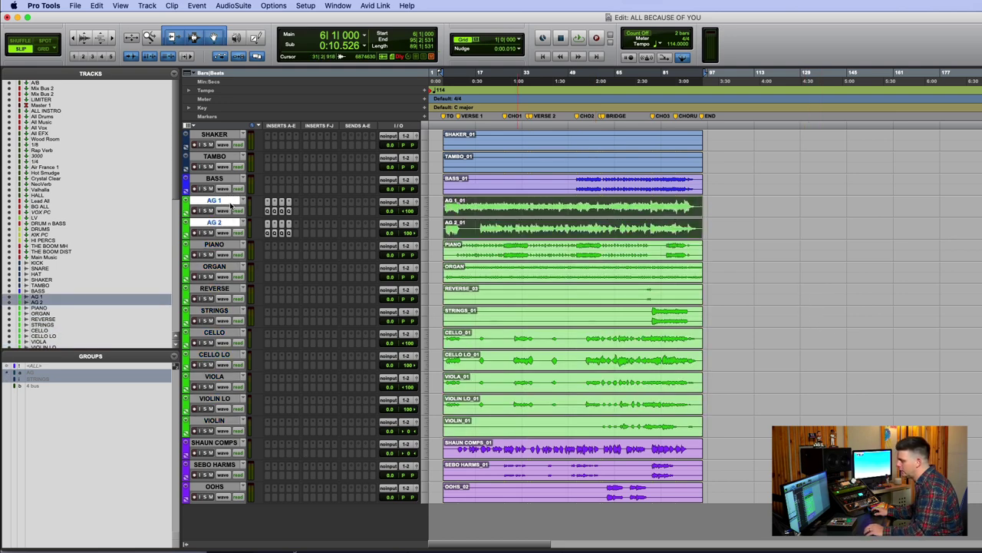
pyautogui.press('super+s')
pyautogui.click(269, 202)
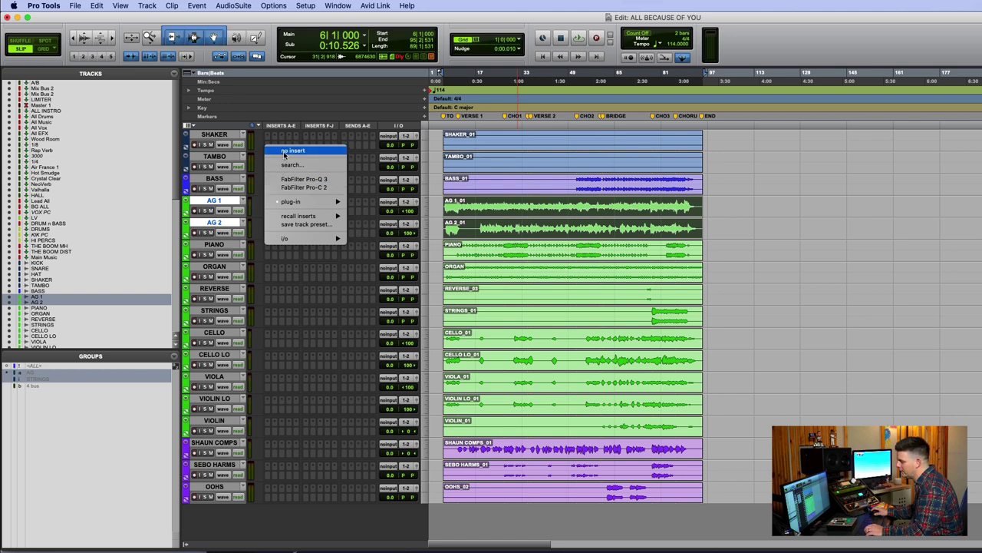
pyautogui.click(287, 153)
pyautogui.press('super+s')
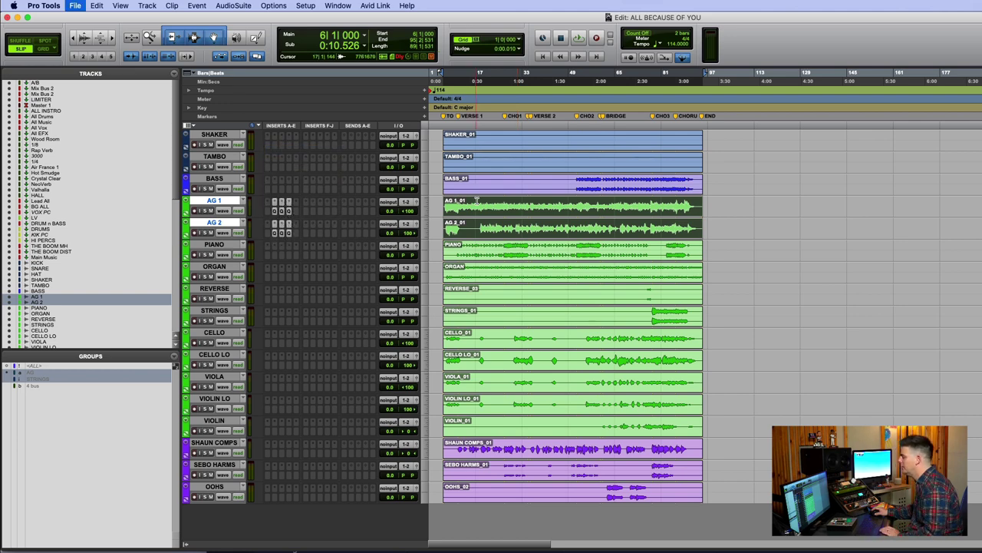
# Select the whole AG 1 clip, and open the package Store in SoundFlow
pyautogui.click(482, 201)
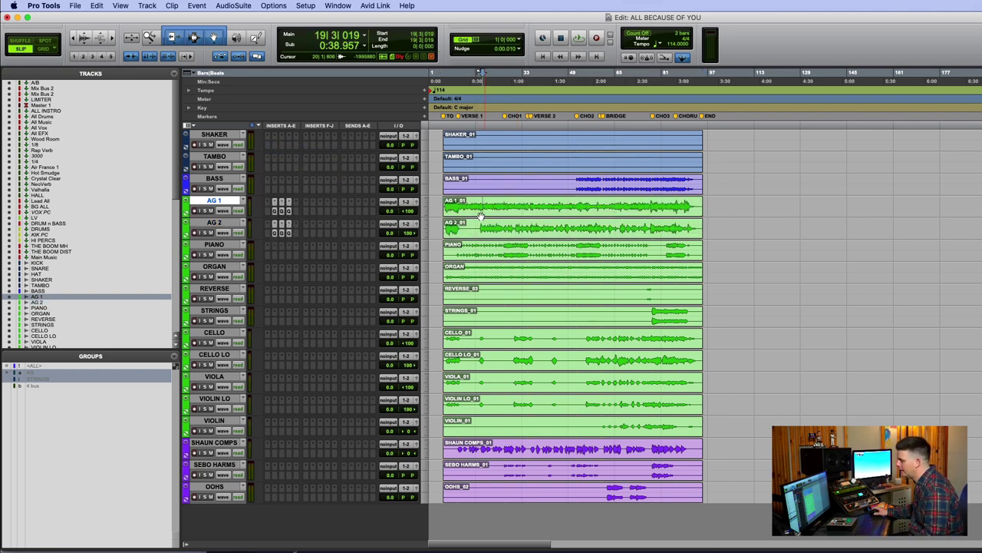
pyautogui.click(484, 214)
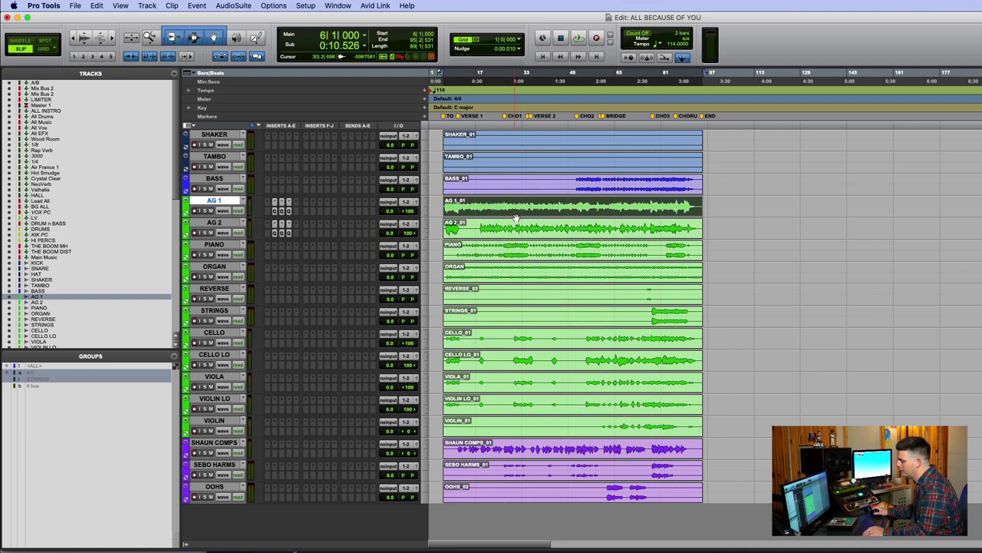
pyautogui.moveTo(742, 550)
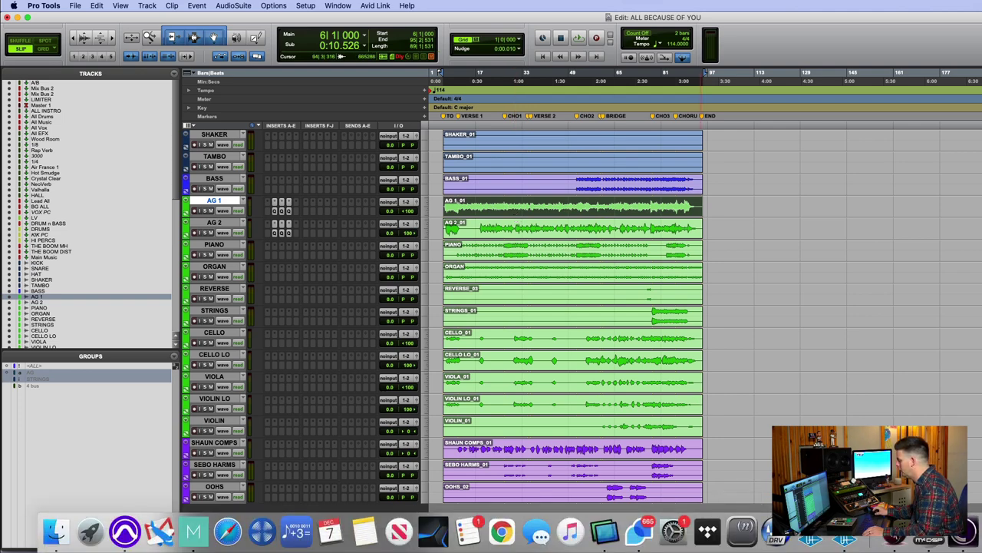
pyautogui.click(297, 531)
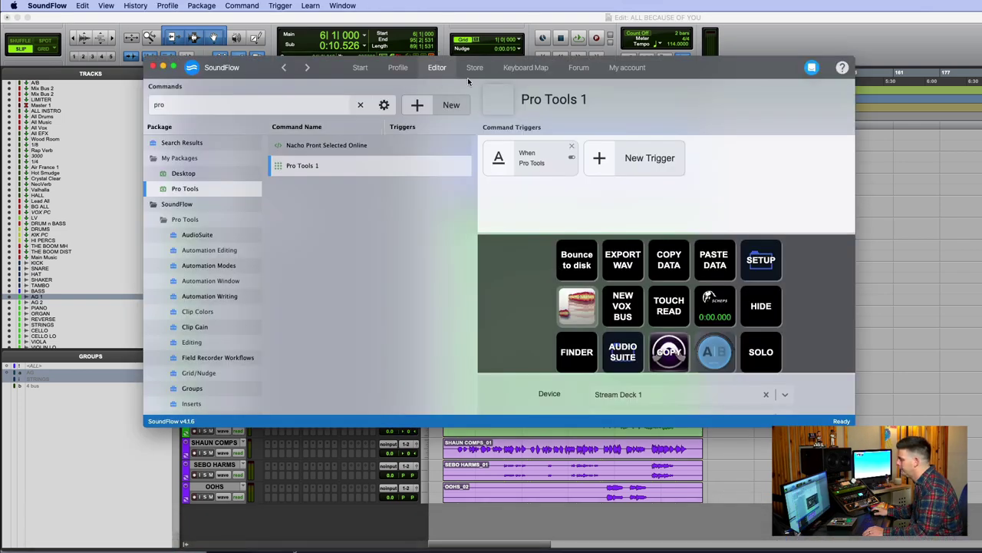
pyautogui.click(473, 71)
# Examine the packages in the SoundFlow Store, including Track Data Utilities, and return to Pro Tools
pyautogui.scroll(-10, 566, 301)
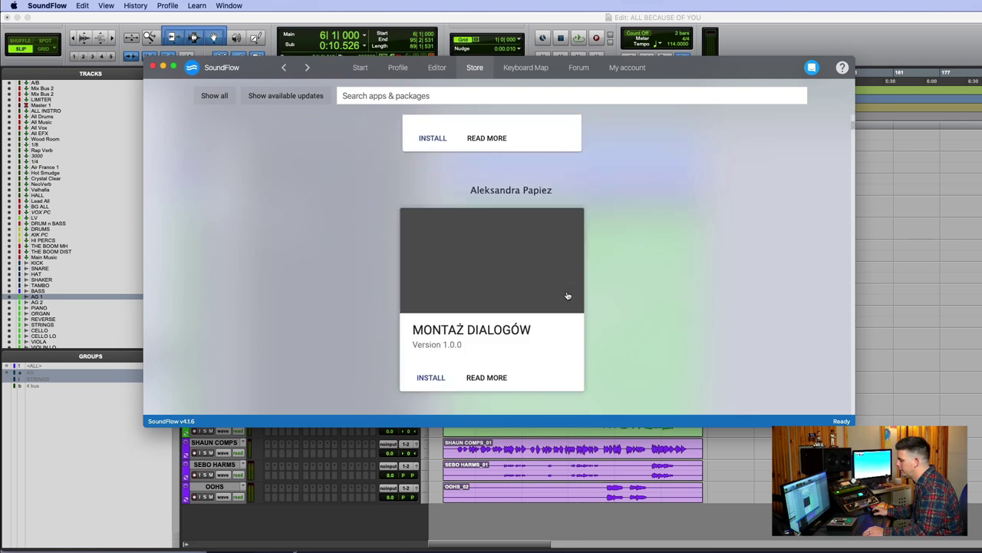
pyautogui.scroll(-15, 567, 296)
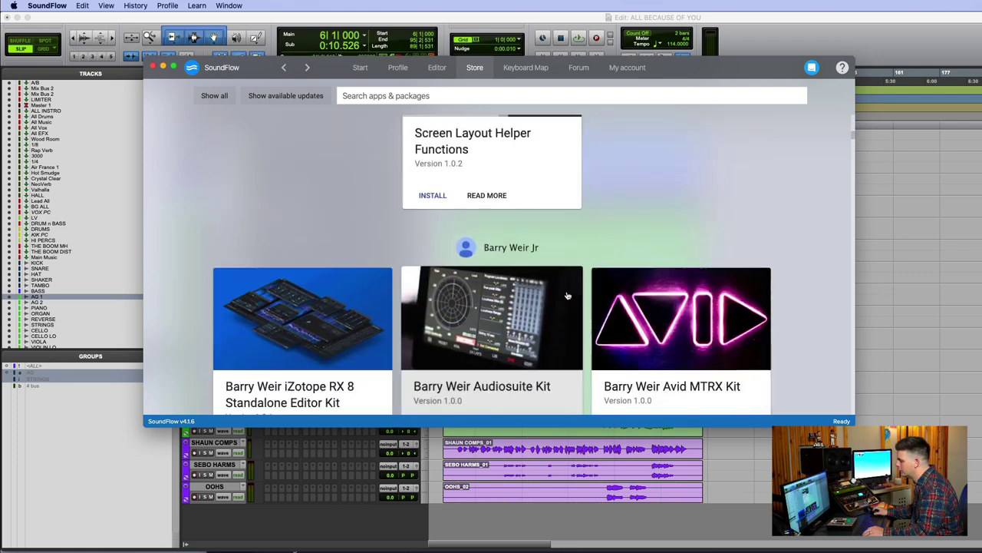
pyautogui.scroll(-8, 567, 295)
pyautogui.scroll(3, 567, 296)
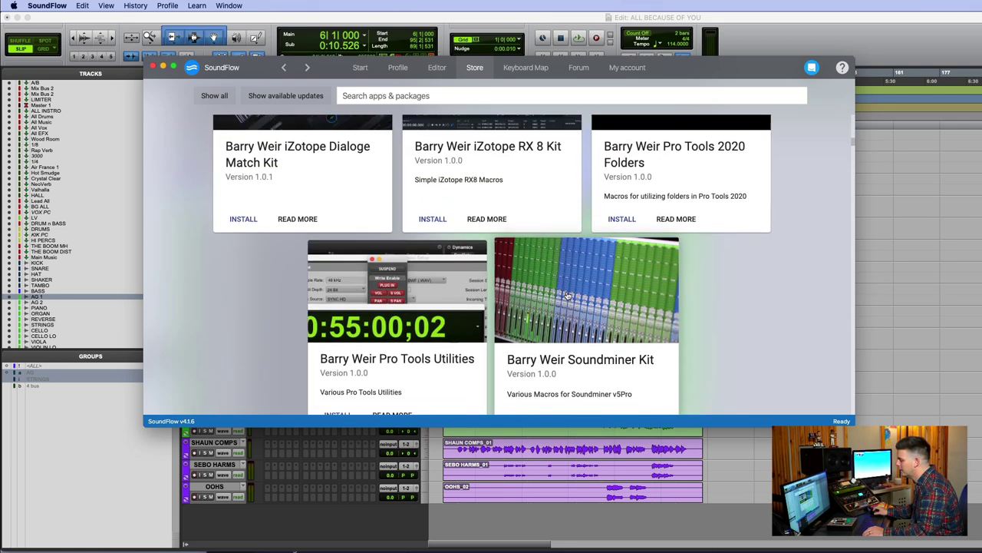
pyautogui.scroll(5, 567, 295)
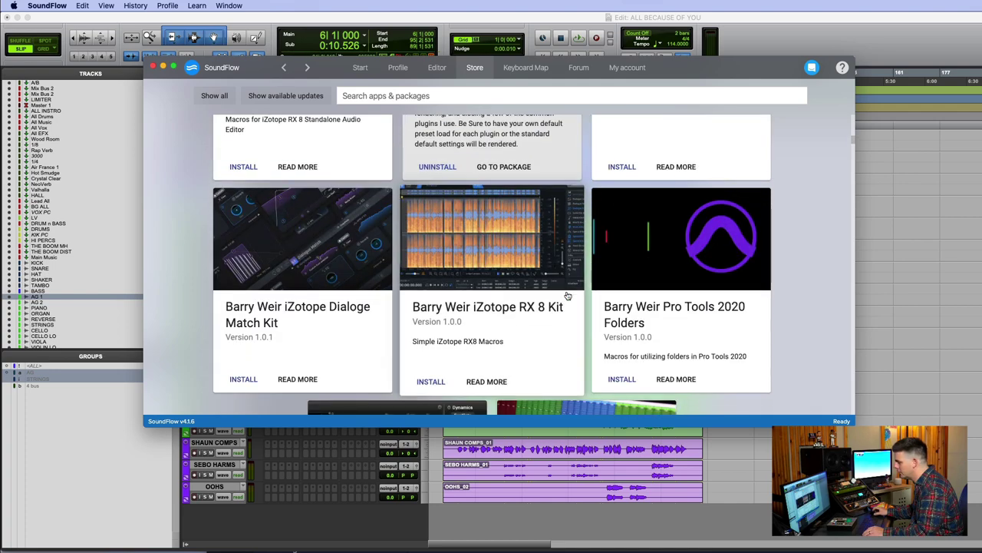
pyautogui.scroll(3, 567, 295)
pyautogui.scroll(-15, 567, 295)
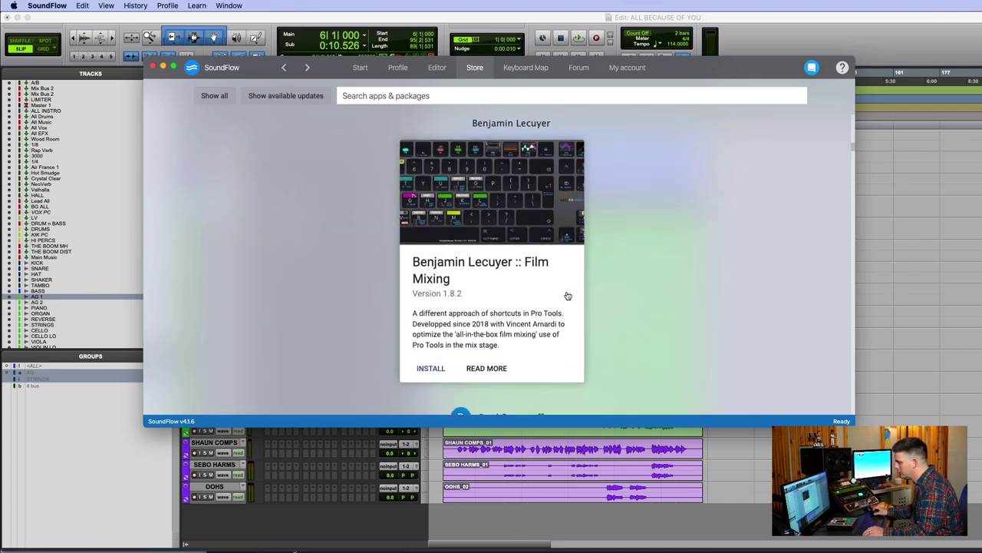
pyautogui.scroll(-15, 568, 296)
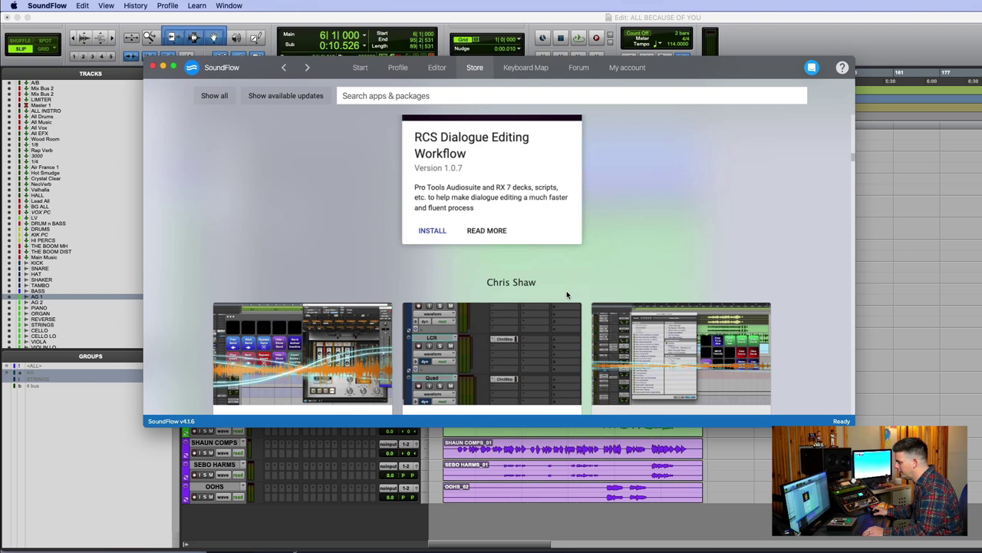
pyautogui.scroll(-3, 567, 296)
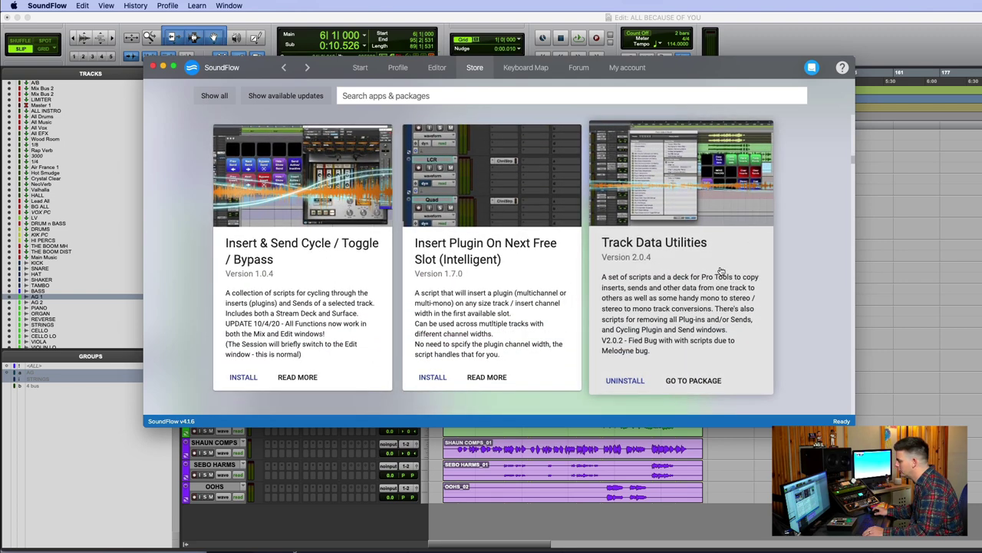
pyautogui.scroll(2, 774, 315)
pyautogui.scroll(-2, 774, 315)
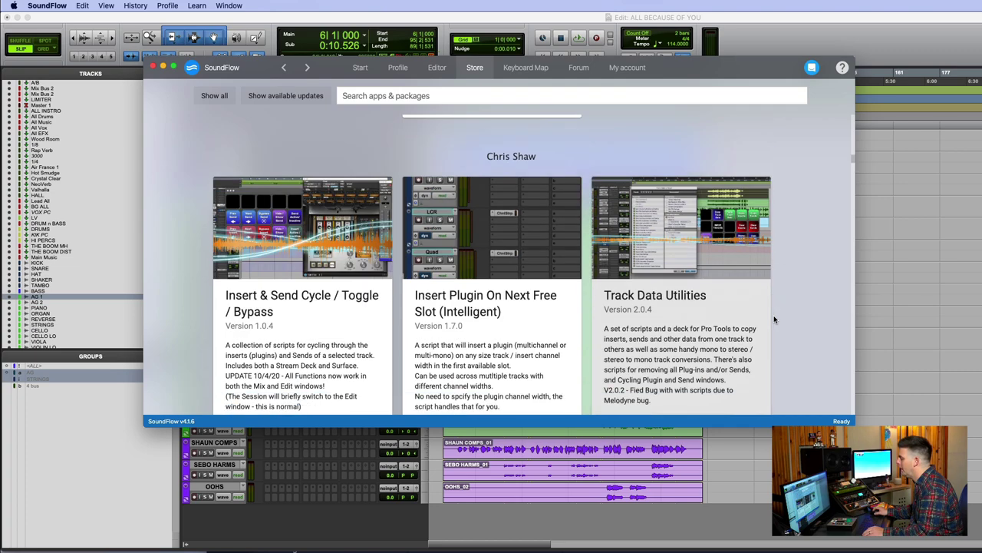
pyautogui.scroll(-10, 773, 315)
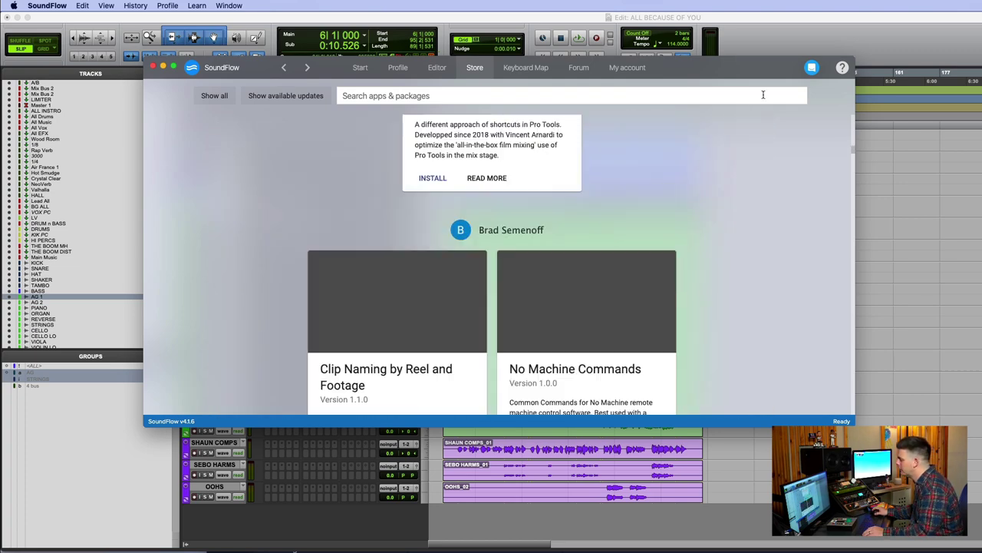
pyautogui.click(778, 39)
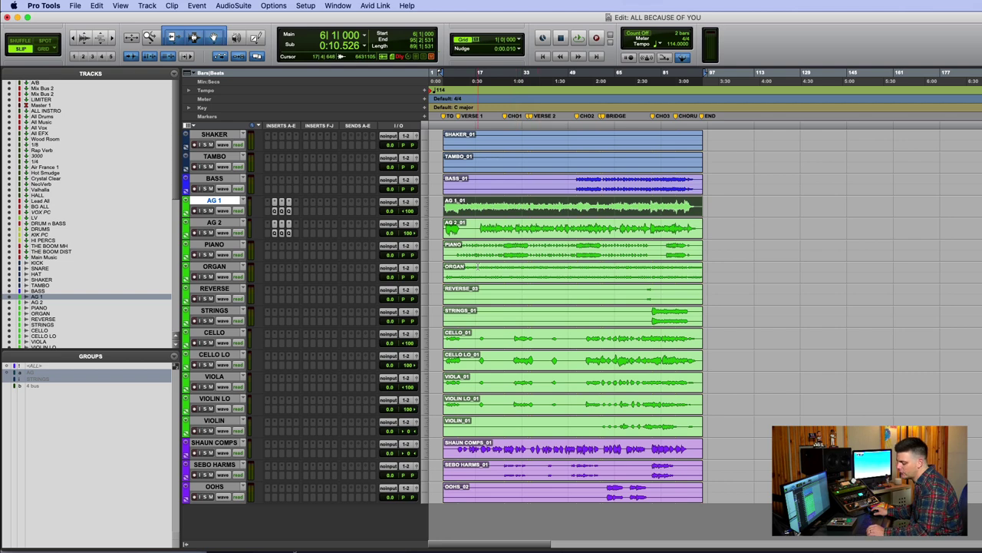
# Move the edit selection down to the AG 2 track, and show the Pro Tools 1 deck in SoundFlow's Editor
pyautogui.press(';')
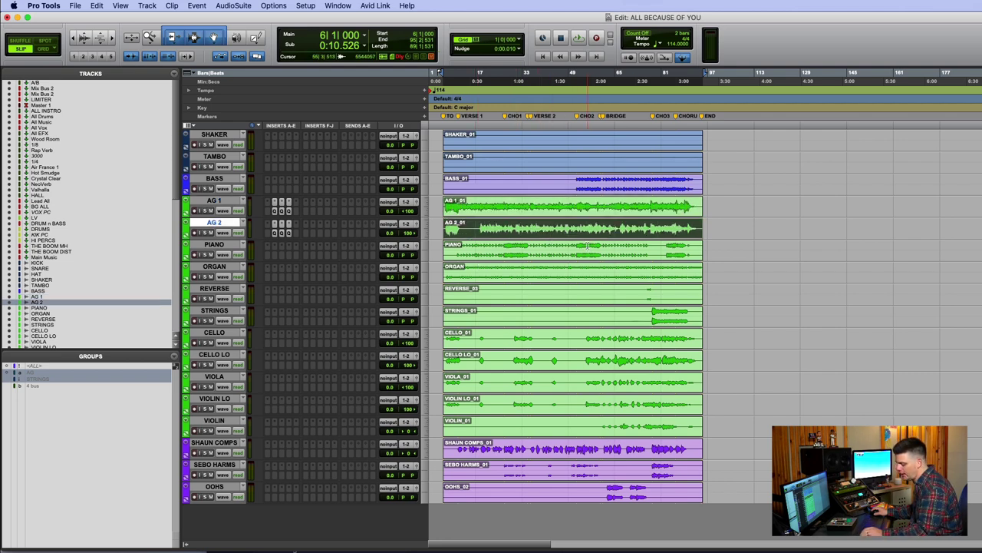
pyautogui.press('super+Tab')
pyautogui.press('super+Tab')
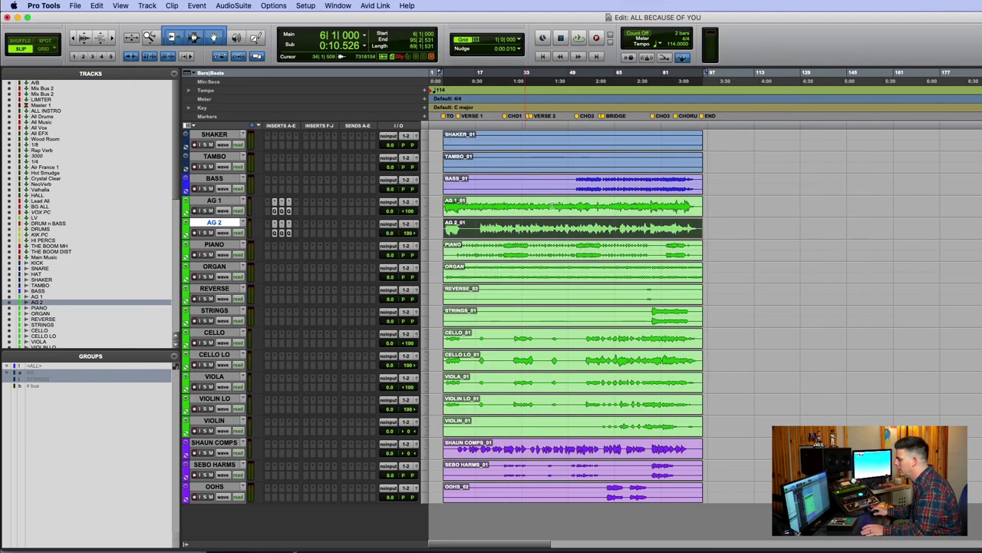
pyautogui.press('super+Tab')
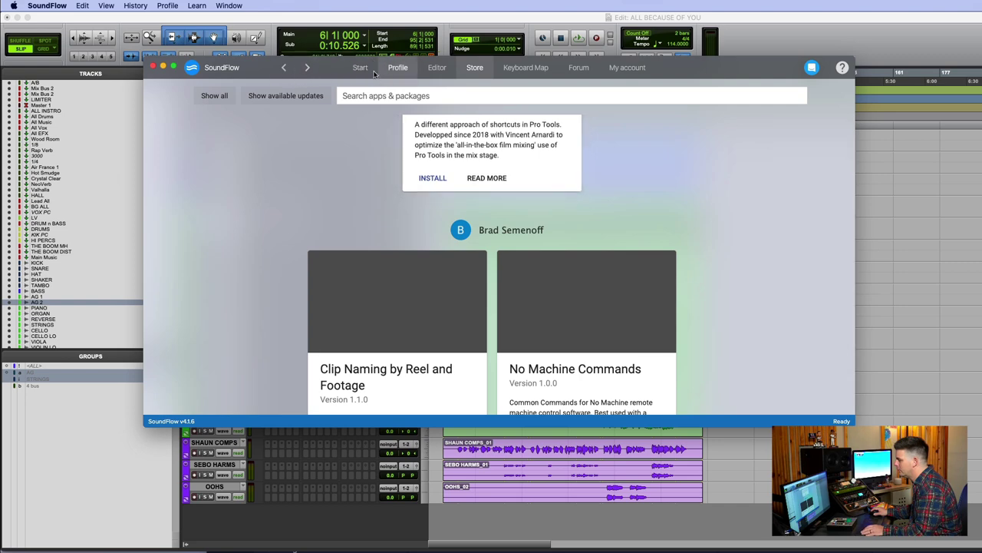
pyautogui.click(401, 71)
pyautogui.click(442, 69)
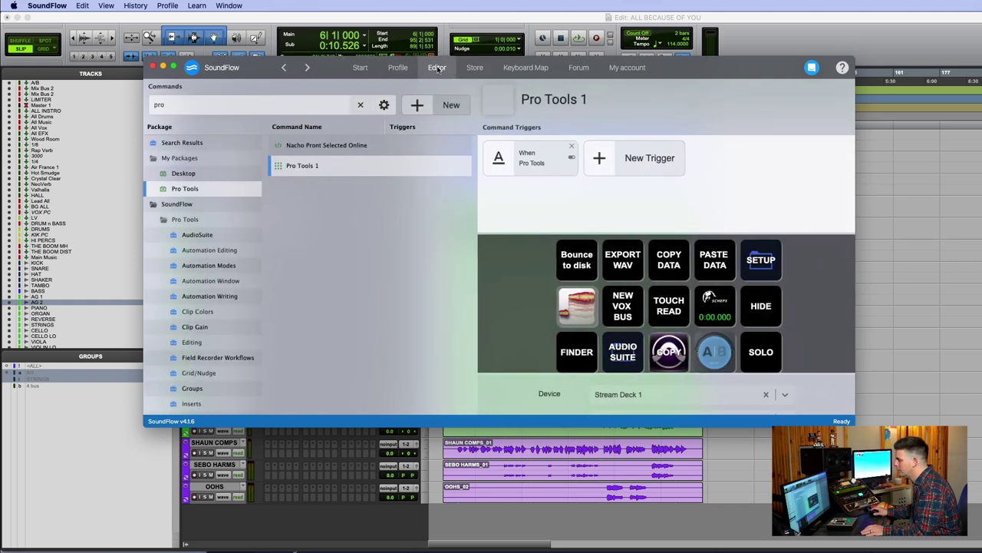
# Display the SETUP folder of the Pro Tools 1 deck to examine its commands, and return to Pro Tools
pyautogui.doubleClick(302, 104)
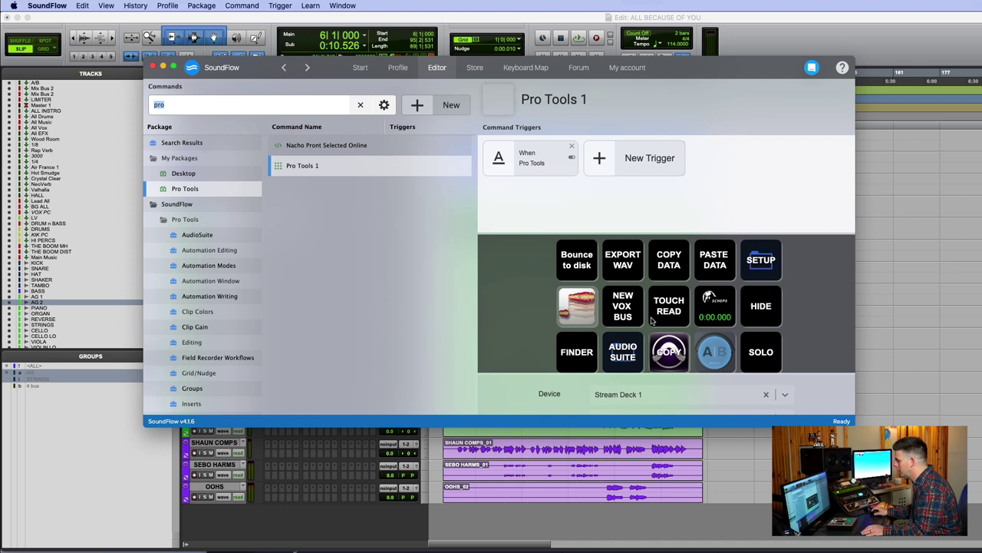
pyautogui.click(763, 260)
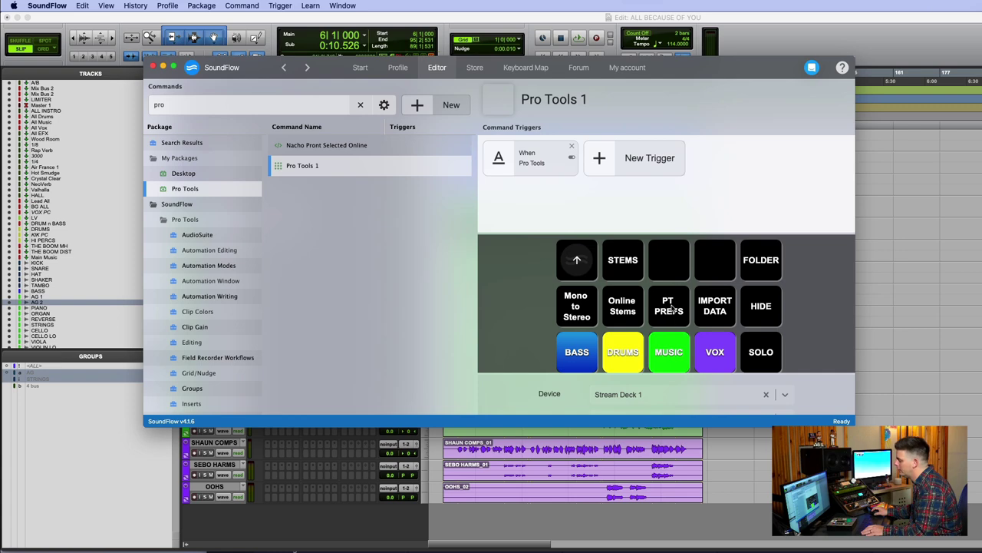
pyautogui.click(907, 53)
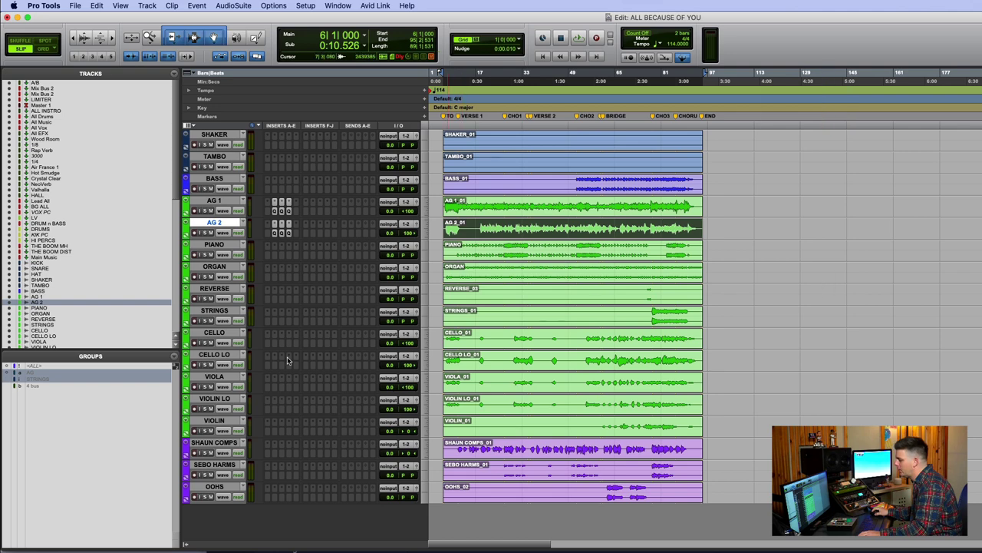
# Recall the New NEw preset in SoundFlow's Pro Tools Preference Manager, and close the manager
pyautogui.hotkey('ctrl', 'shift', 'p')
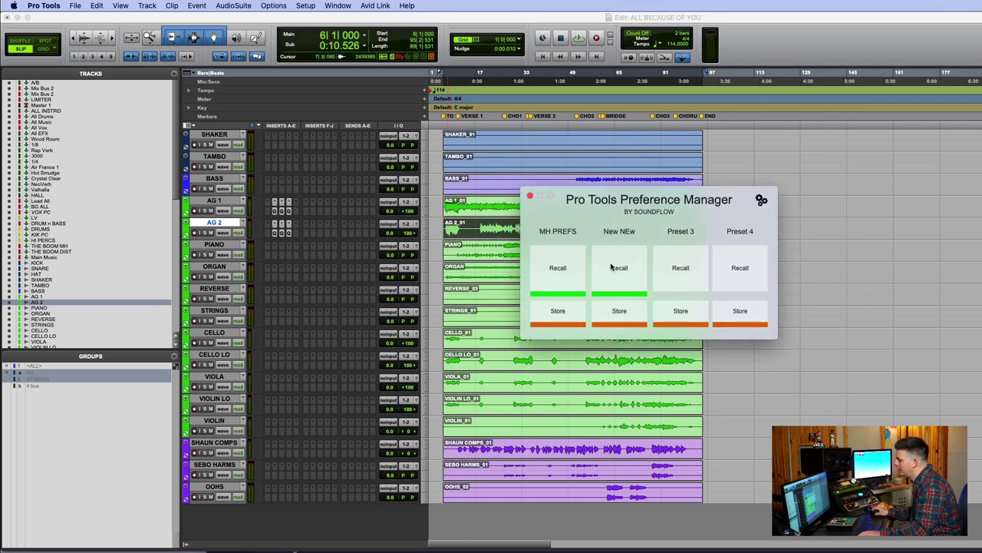
pyautogui.click(612, 267)
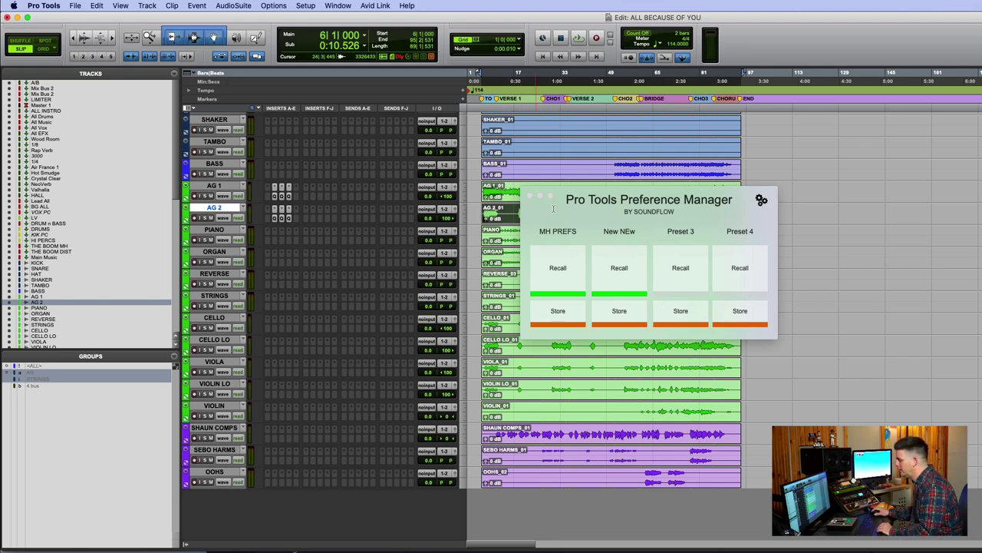
pyautogui.click(529, 197)
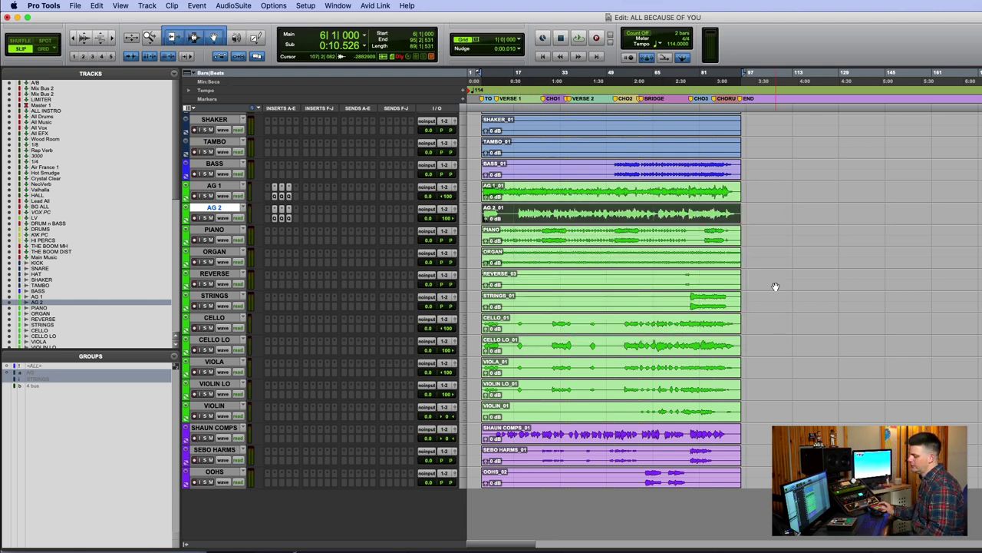